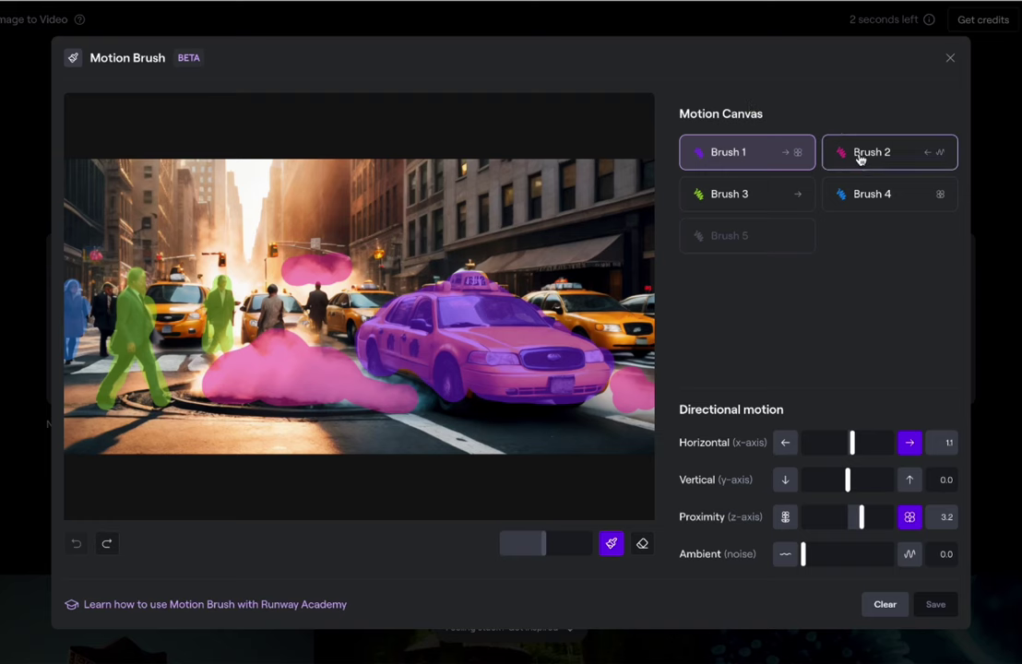
Paint over the yellow taxi behind the purple-masked one with Brush 5
{"action": "left_click", "coordinate": [729, 194]}
{"action": "left_click", "coordinate": [730, 235]}
{"action": "mouse_move", "coordinate": [559, 293]}
{"action": "left_mouse_down"}
{"action": "mouse_move", "coordinate": [590, 304]}
{"action": "mouse_move", "coordinate": [530, 272]}
{"action": "mouse_move", "coordinate": [545, 281]}
{"action": "left_mouse_up"}
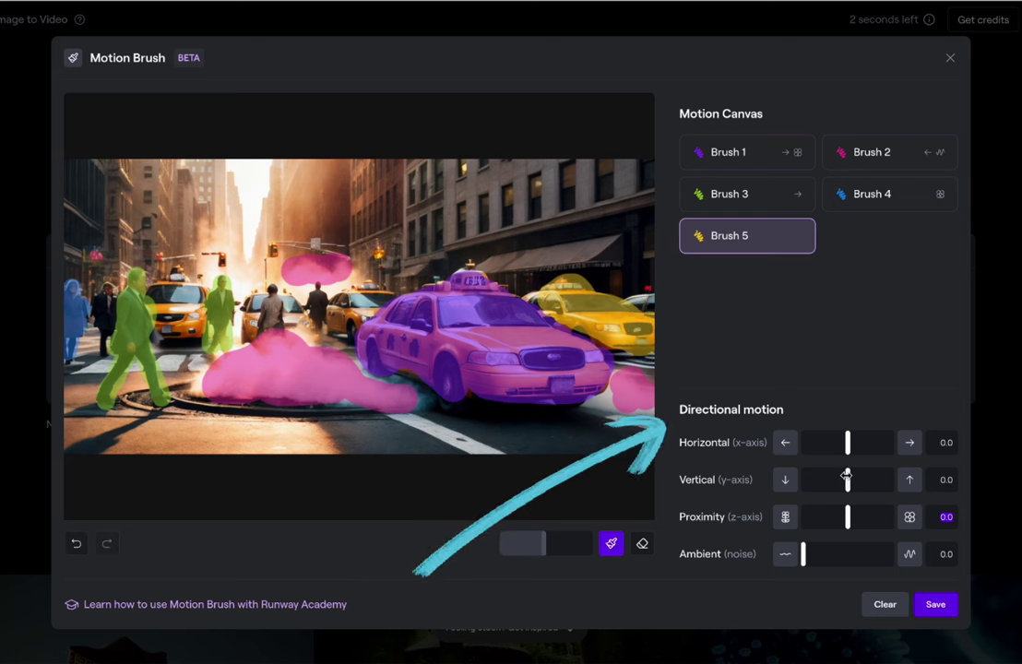
Raise Brush 5's vertical motion to 2.7 and increase its horizontal, proximity and ambient noise values
{"action": "mouse_move", "coordinate": [847, 476]}
{"action": "left_mouse_down"}
{"action": "mouse_move", "coordinate": [869, 478]}
{"action": "mouse_move", "coordinate": [823, 480]}
{"action": "mouse_move", "coordinate": [858, 480]}
{"action": "left_mouse_up"}
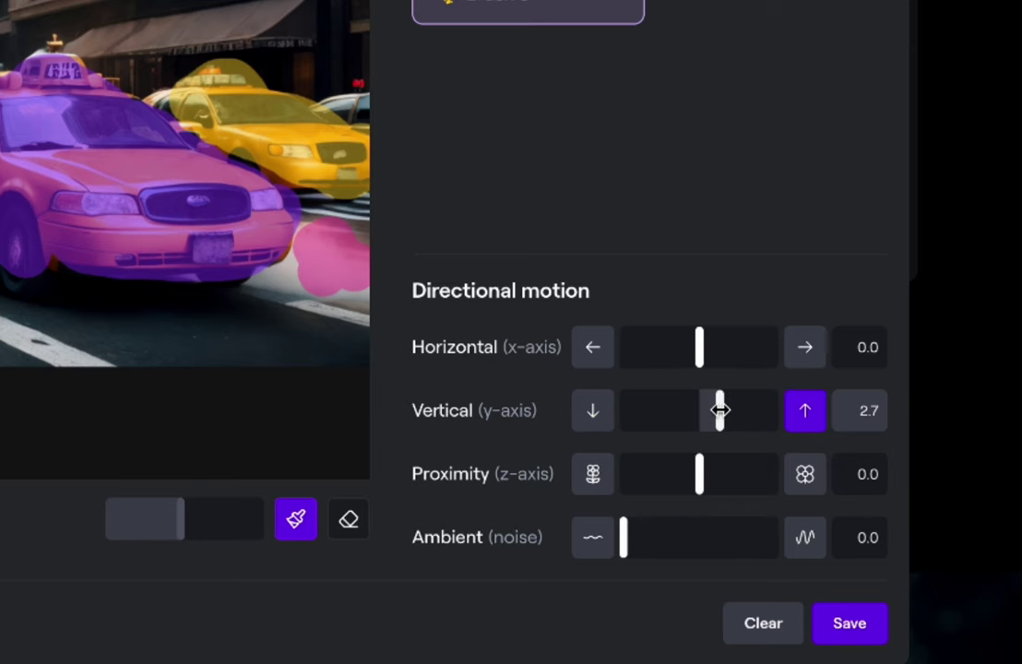
{"action": "left_click_drag", "start_coordinate": [700, 347], "coordinate": [730, 356]}
{"action": "left_click_drag", "start_coordinate": [700, 480], "coordinate": [722, 477]}
{"action": "left_click_drag", "start_coordinate": [624, 539], "coordinate": [676, 545]}
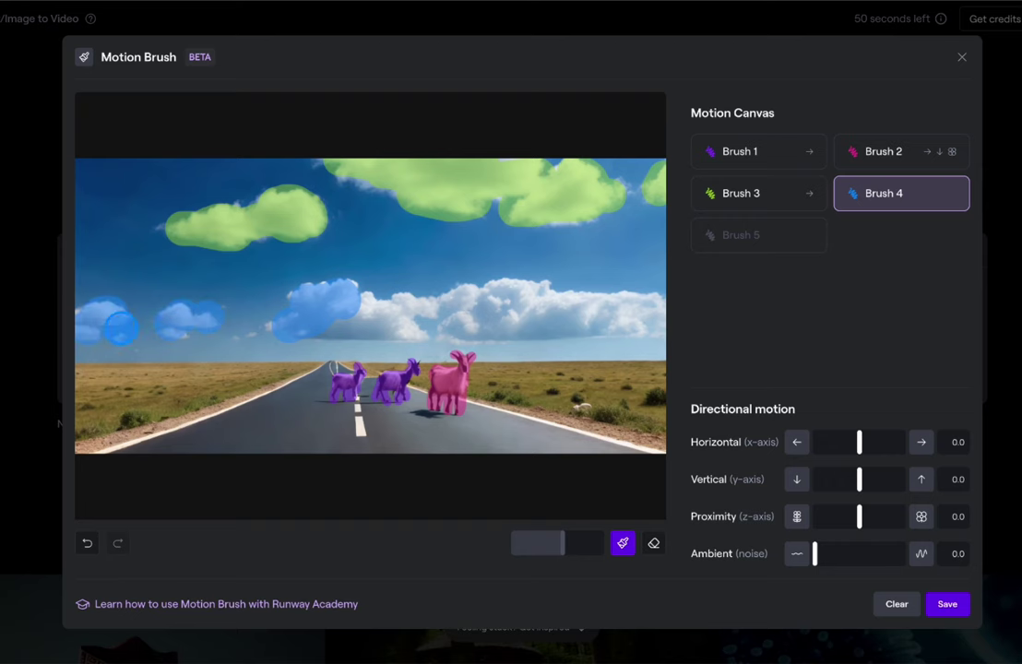
Paint motion masks over the low clouds above the goats, the background around the man and the clouds behind the birds
{"action": "mouse_move", "coordinate": [291, 277]}
{"action": "left_mouse_down"}
{"action": "mouse_move", "coordinate": [621, 310]}
{"action": "mouse_move", "coordinate": [385, 299]}
{"action": "left_mouse_up"}
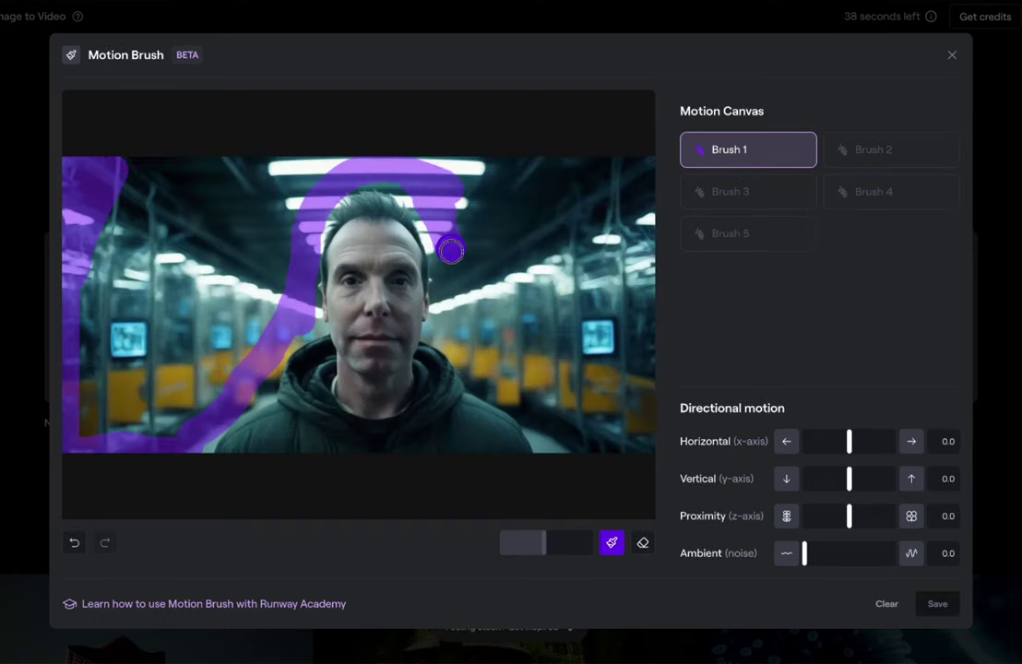
{"action": "mouse_move", "coordinate": [449, 246]}
{"action": "left_mouse_down"}
{"action": "mouse_move", "coordinate": [137, 400]}
{"action": "mouse_move", "coordinate": [472, 212]}
{"action": "left_mouse_up"}
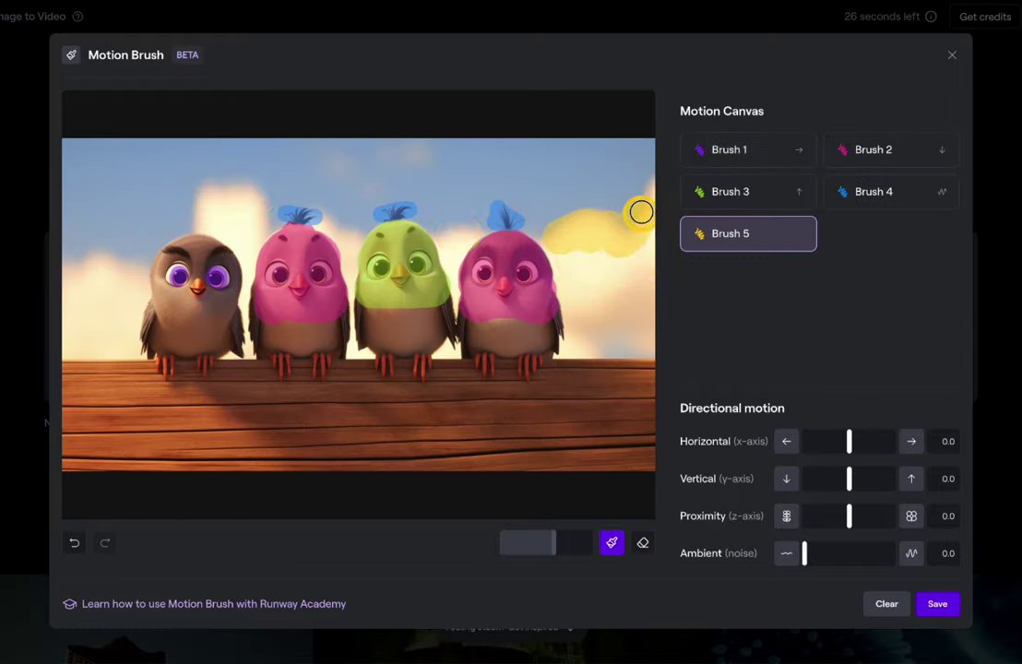
{"action": "mouse_move", "coordinate": [641, 212]}
{"action": "left_mouse_down"}
{"action": "mouse_move", "coordinate": [256, 197]}
{"action": "mouse_move", "coordinate": [85, 267]}
{"action": "left_mouse_up"}
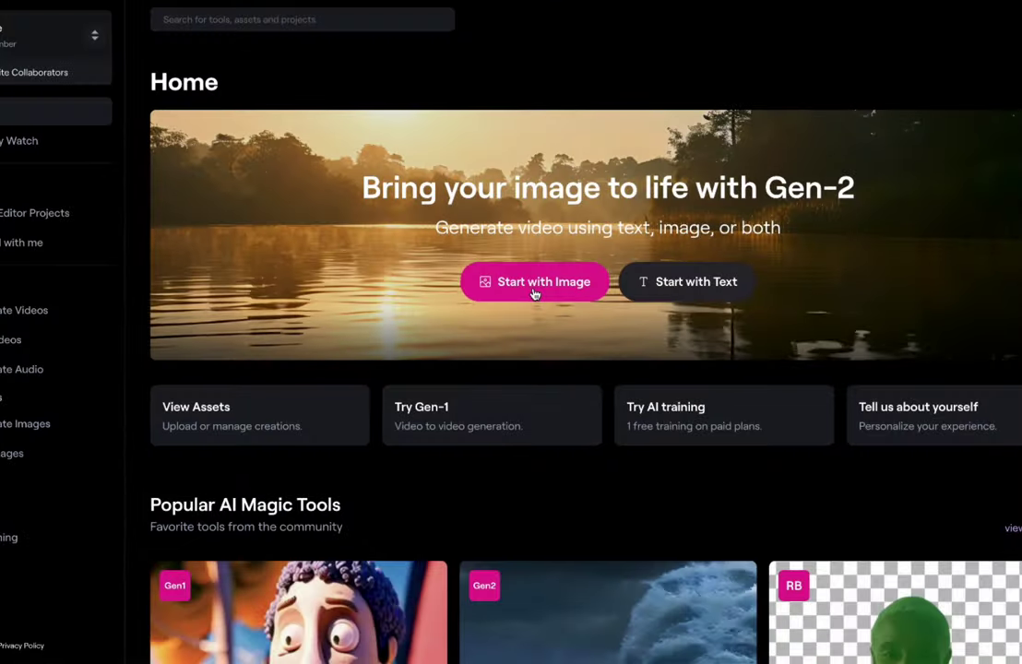
Start an image-to-video generation from the koi.png asset and open the image in Motion Brush
{"action": "left_click", "coordinate": [534, 293]}
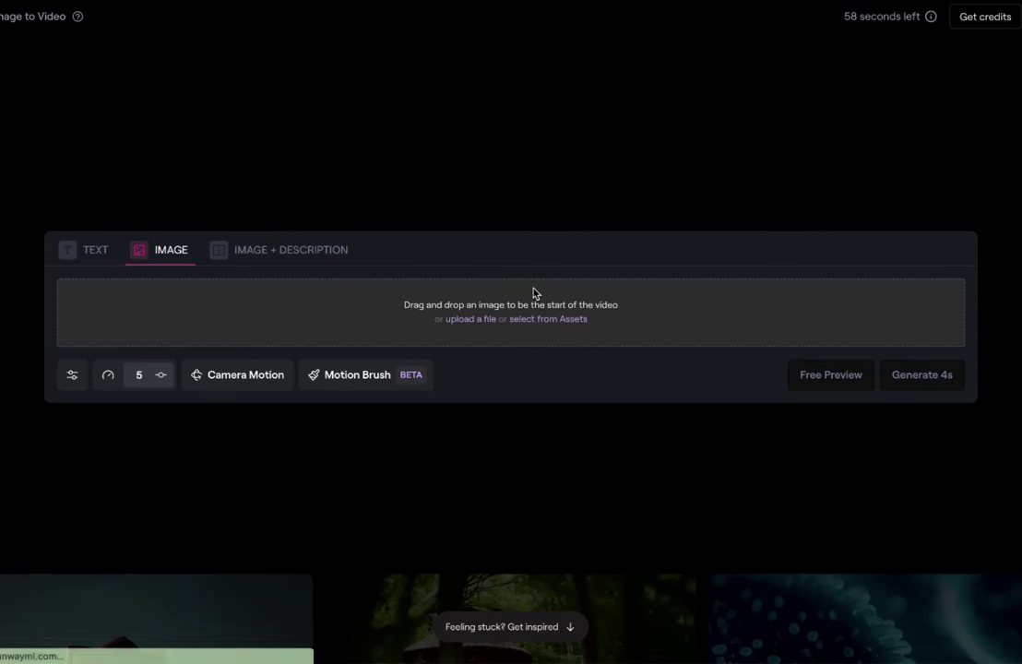
{"action": "left_click", "coordinate": [544, 319]}
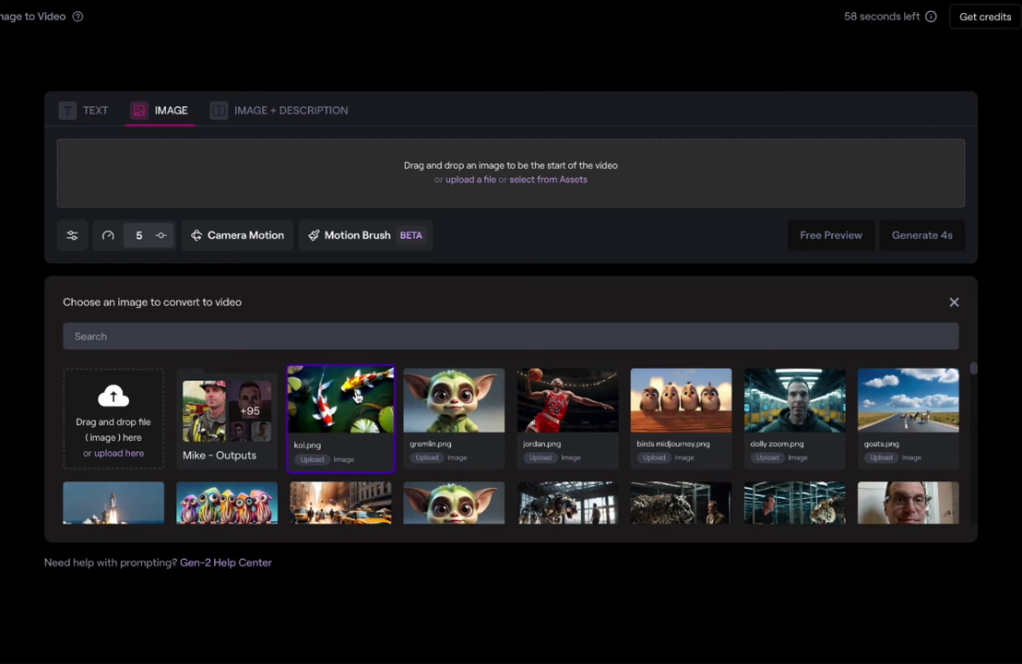
{"action": "left_click", "coordinate": [357, 397]}
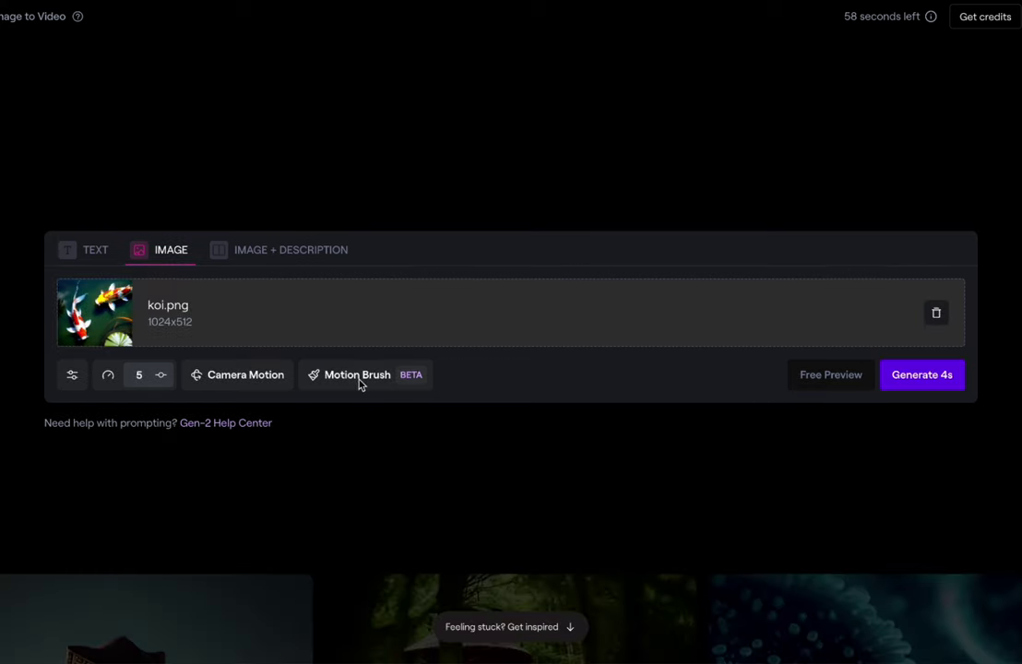
{"action": "left_click", "coordinate": [359, 375]}
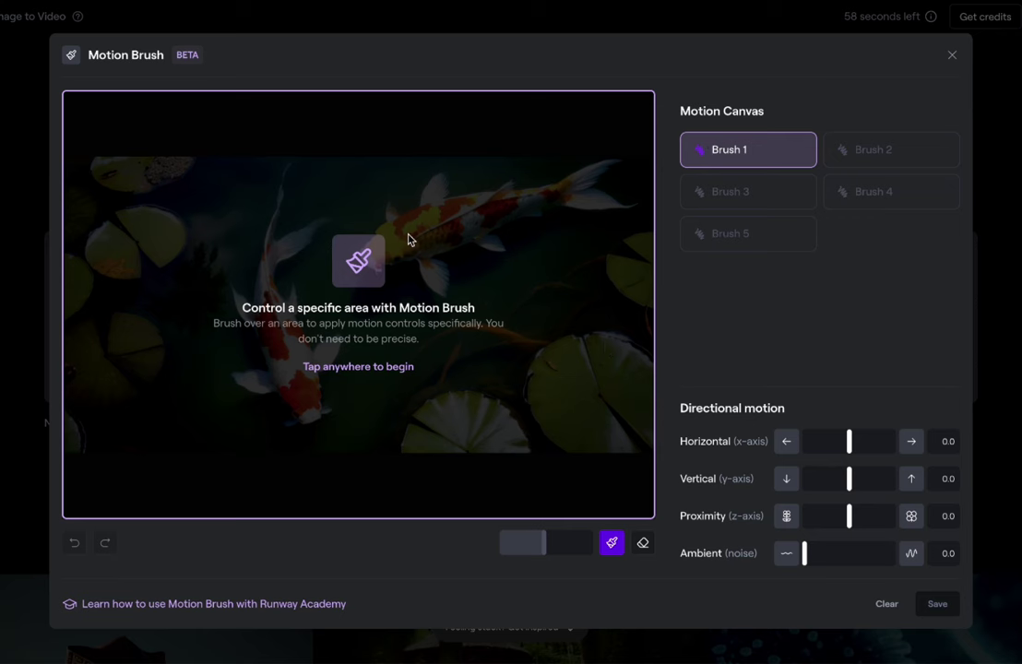
{"action": "left_click", "coordinate": [375, 255]}
Paint the left koi's body and, with a smaller brush, its fins using Brush 1, and set the vertical motion to -4.0
{"action": "mouse_move", "coordinate": [309, 413]}
{"action": "left_mouse_down"}
{"action": "mouse_move", "coordinate": [282, 309]}
{"action": "mouse_move", "coordinate": [280, 247]}
{"action": "left_mouse_up"}
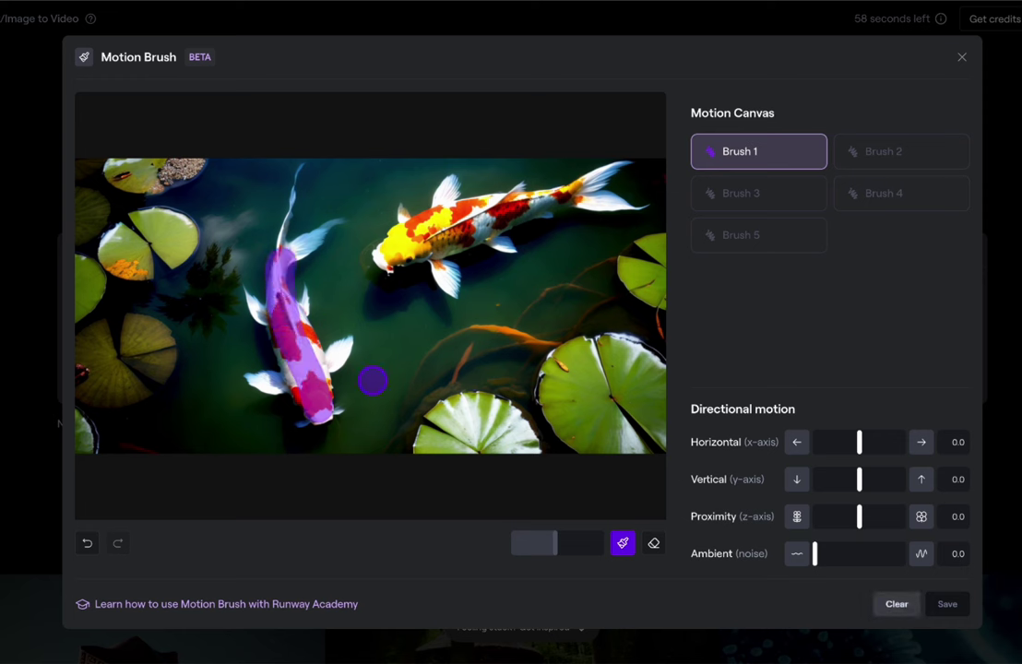
{"action": "left_click_drag", "start_coordinate": [555, 543], "coordinate": [533, 544]}
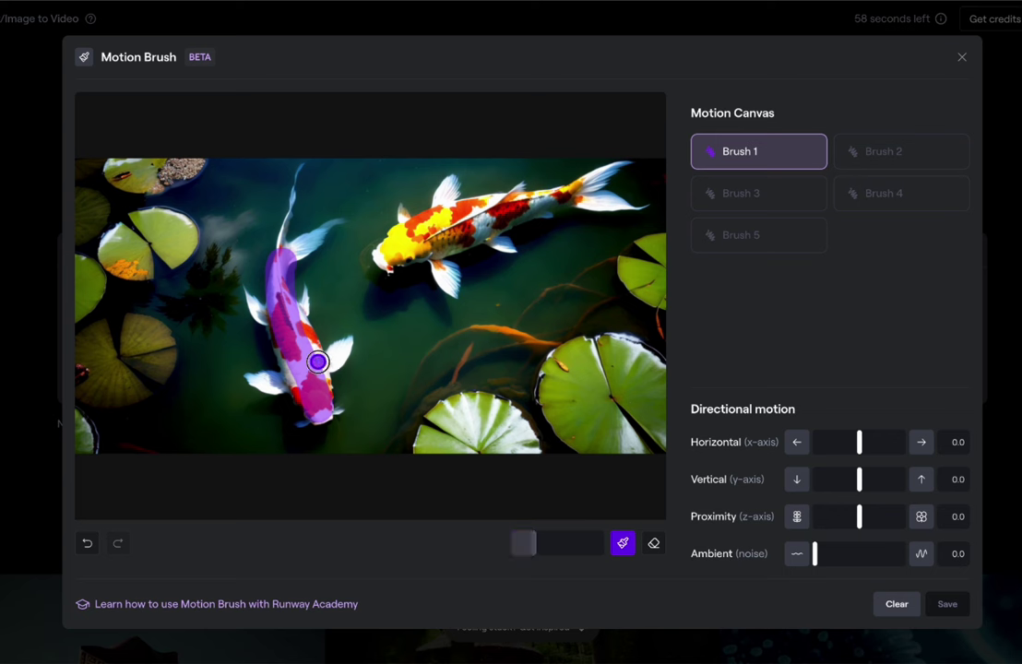
{"action": "left_click_drag", "start_coordinate": [340, 347], "coordinate": [323, 369]}
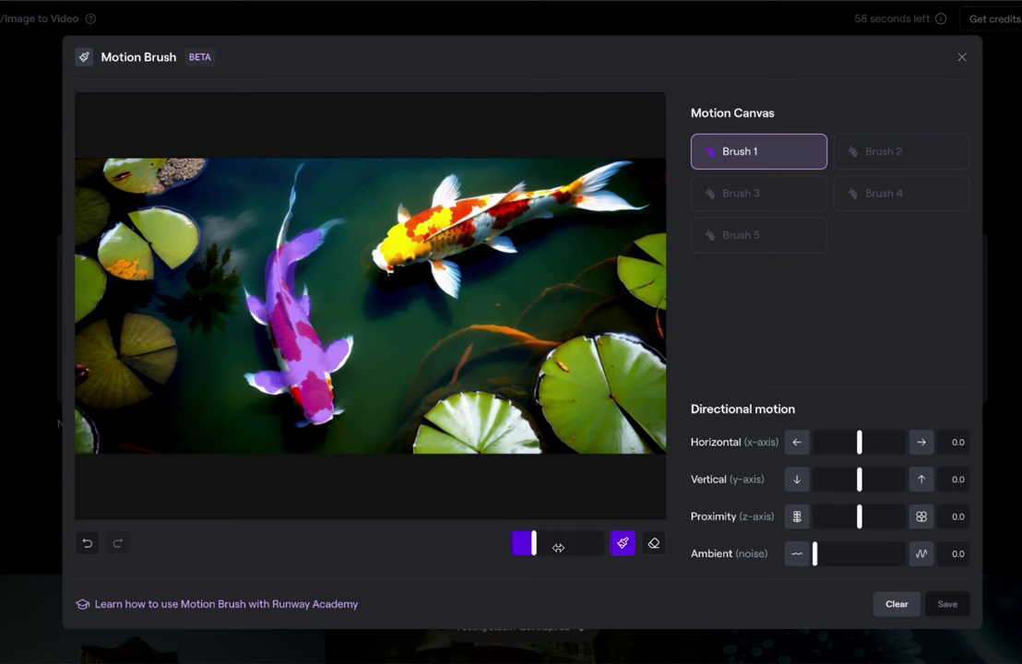
{"action": "left_click", "coordinate": [798, 481]}
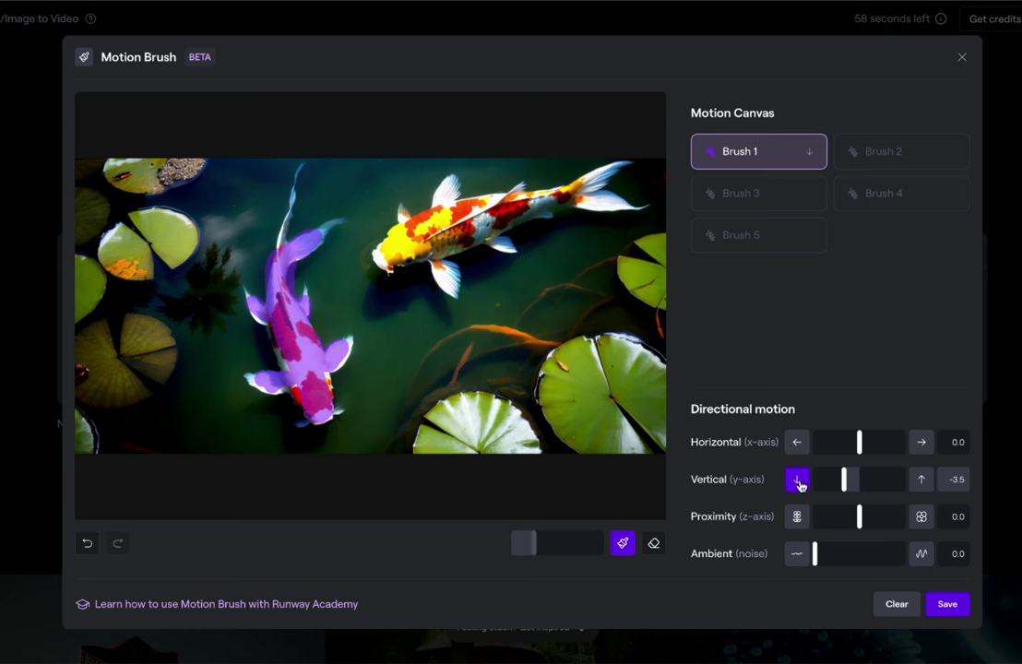
{"action": "left_click", "coordinate": [798, 481]}
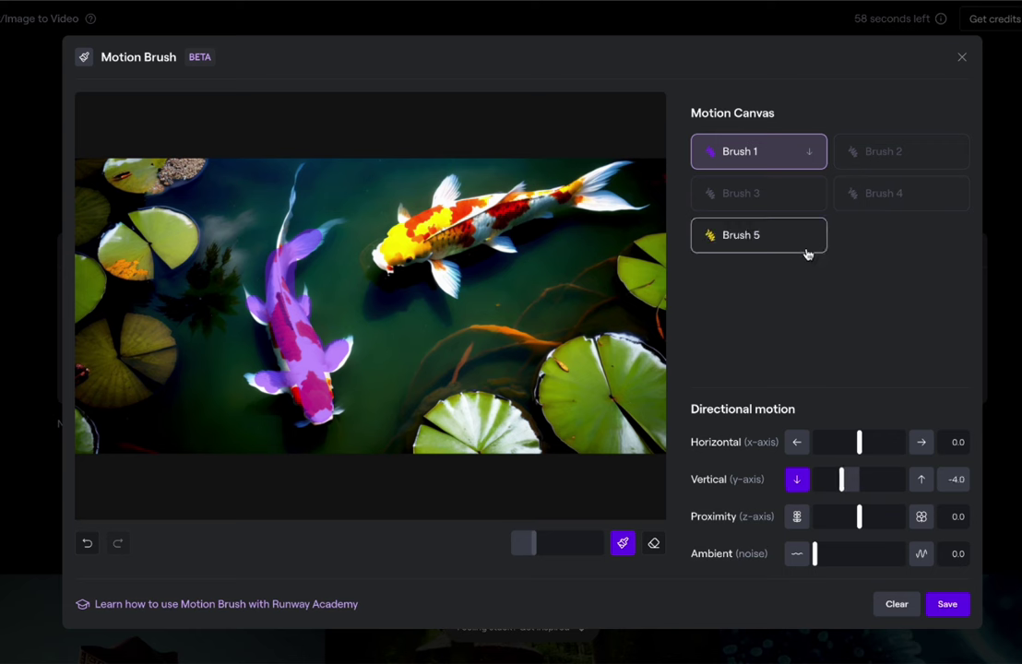
Paint the right koi with Brush 2 and set its horizontal motion to -2.0 and vertical motion to -1.0
{"action": "left_click", "coordinate": [892, 152]}
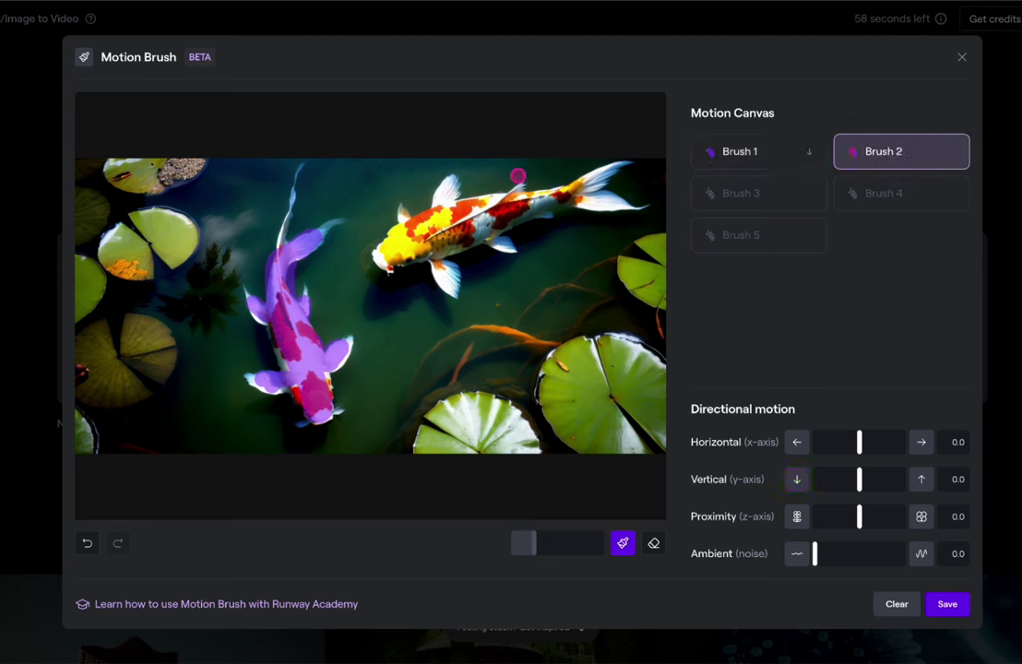
{"action": "mouse_move", "coordinate": [409, 237]}
{"action": "left_mouse_down"}
{"action": "mouse_move", "coordinate": [562, 195]}
{"action": "mouse_move", "coordinate": [611, 171]}
{"action": "mouse_move", "coordinate": [581, 194]}
{"action": "mouse_move", "coordinate": [598, 197]}
{"action": "mouse_move", "coordinate": [490, 232]}
{"action": "mouse_move", "coordinate": [455, 228]}
{"action": "mouse_move", "coordinate": [447, 195]}
{"action": "mouse_move", "coordinate": [449, 280]}
{"action": "mouse_move", "coordinate": [406, 221]}
{"action": "mouse_move", "coordinate": [504, 242]}
{"action": "mouse_move", "coordinate": [611, 204]}
{"action": "mouse_move", "coordinate": [460, 293]}
{"action": "left_mouse_up"}
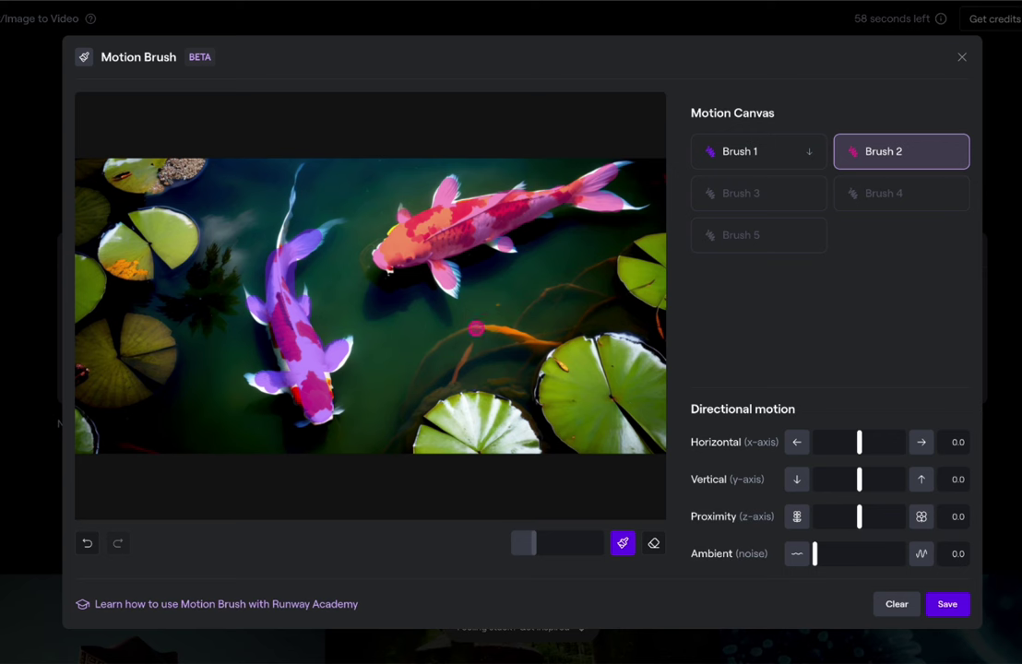
{"action": "left_click", "coordinate": [799, 444]}
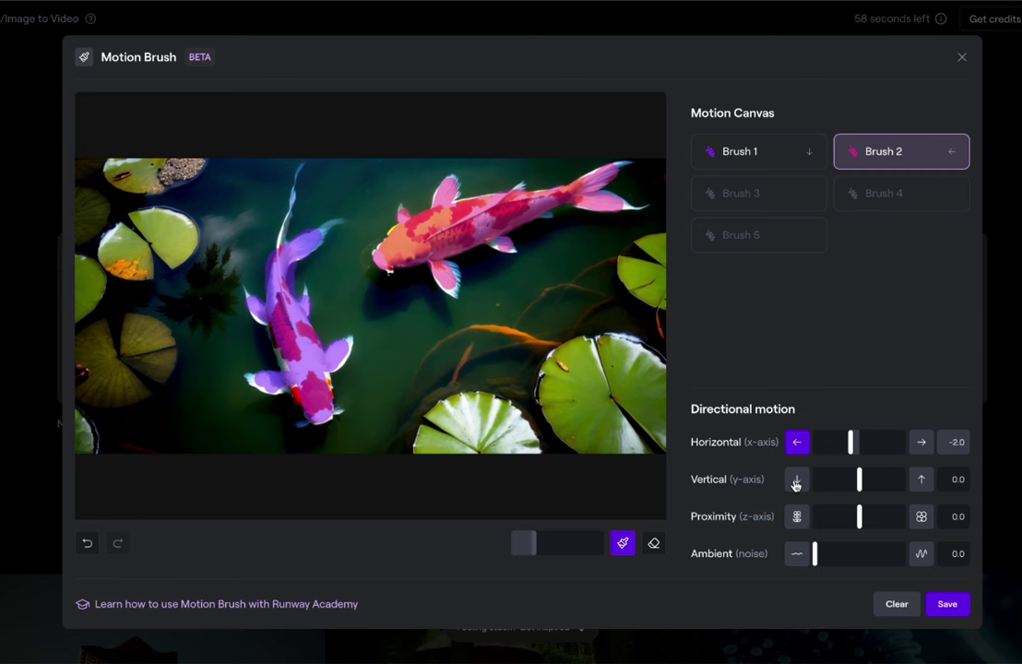
{"action": "left_click", "coordinate": [796, 479]}
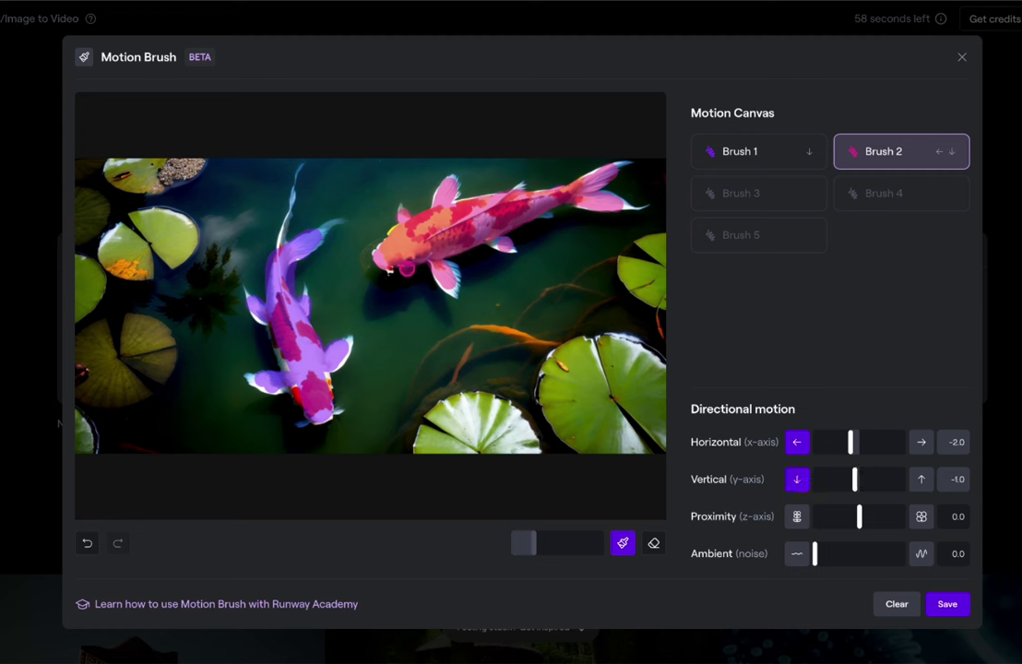
Paint the open water beside the left lily pads and along the upper edge between the koi with Brush 3
{"action": "left_click", "coordinate": [762, 195]}
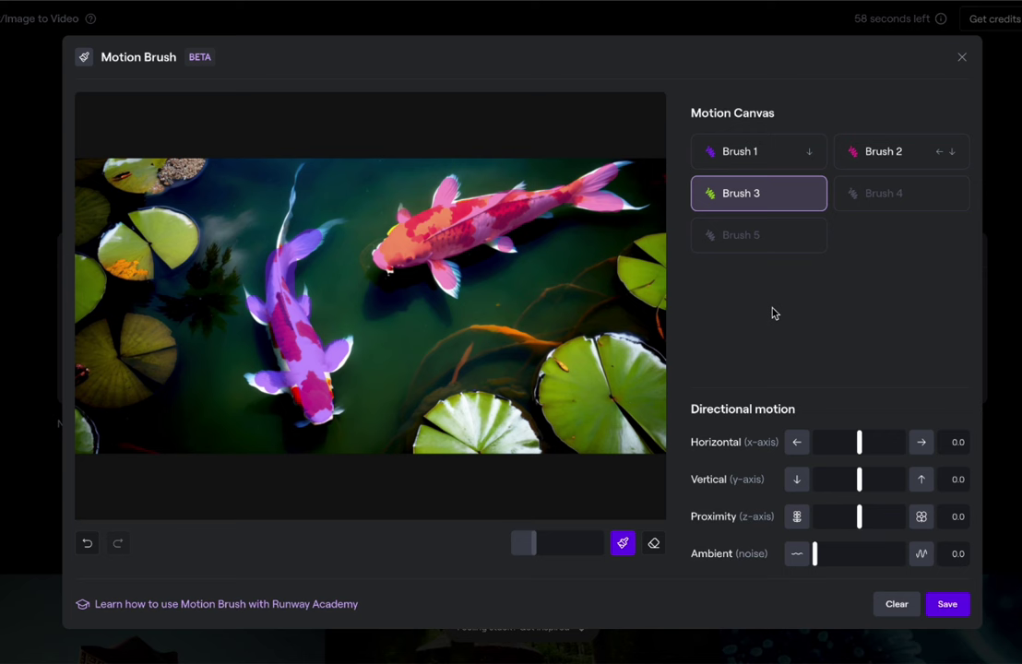
{"action": "left_click", "coordinate": [197, 272]}
{"action": "mouse_move", "coordinate": [197, 272]}
{"action": "left_mouse_down"}
{"action": "mouse_move", "coordinate": [185, 286]}
{"action": "mouse_move", "coordinate": [197, 308]}
{"action": "mouse_move", "coordinate": [219, 227]}
{"action": "mouse_move", "coordinate": [249, 175]}
{"action": "mouse_move", "coordinate": [206, 215]}
{"action": "mouse_move", "coordinate": [275, 158]}
{"action": "mouse_move", "coordinate": [269, 170]}
{"action": "mouse_move", "coordinate": [182, 189]}
{"action": "left_mouse_up"}
{"action": "mouse_move", "coordinate": [327, 184]}
{"action": "left_mouse_down"}
{"action": "mouse_move", "coordinate": [372, 175]}
{"action": "mouse_move", "coordinate": [332, 162]}
{"action": "mouse_move", "coordinate": [504, 158]}
{"action": "left_mouse_up"}
{"action": "mouse_move", "coordinate": [224, 312]}
{"action": "left_mouse_down"}
{"action": "mouse_move", "coordinate": [157, 267]}
{"action": "mouse_move", "coordinate": [175, 304]}
{"action": "mouse_move", "coordinate": [180, 196]}
{"action": "left_mouse_up"}
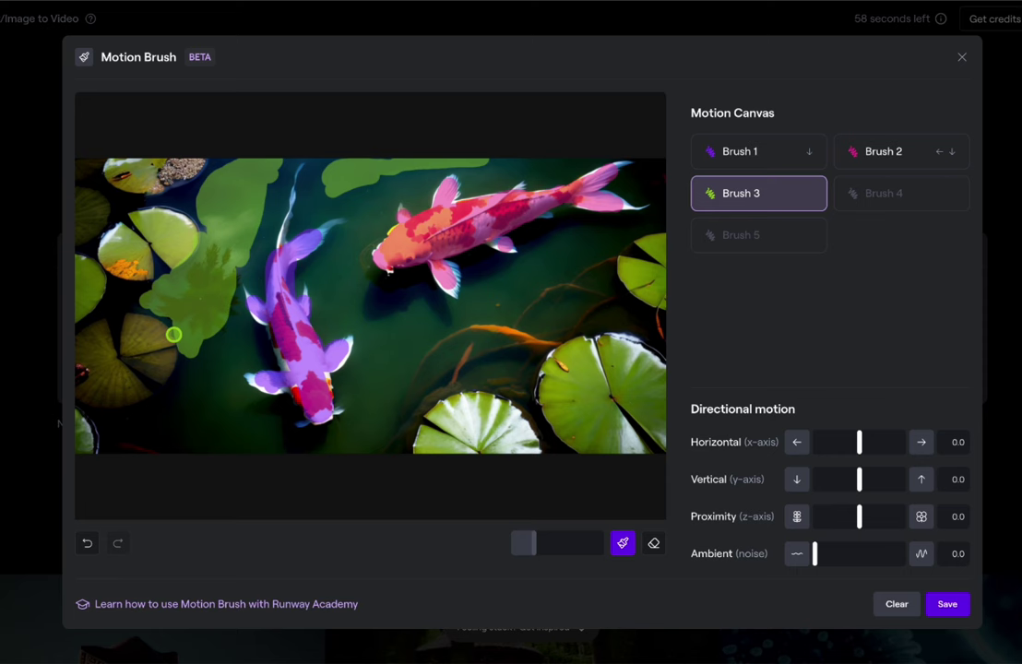
Save the motion brush settings and generate the 4-second koi video
{"action": "left_click", "coordinate": [956, 604]}
{"action": "left_click", "coordinate": [954, 386]}
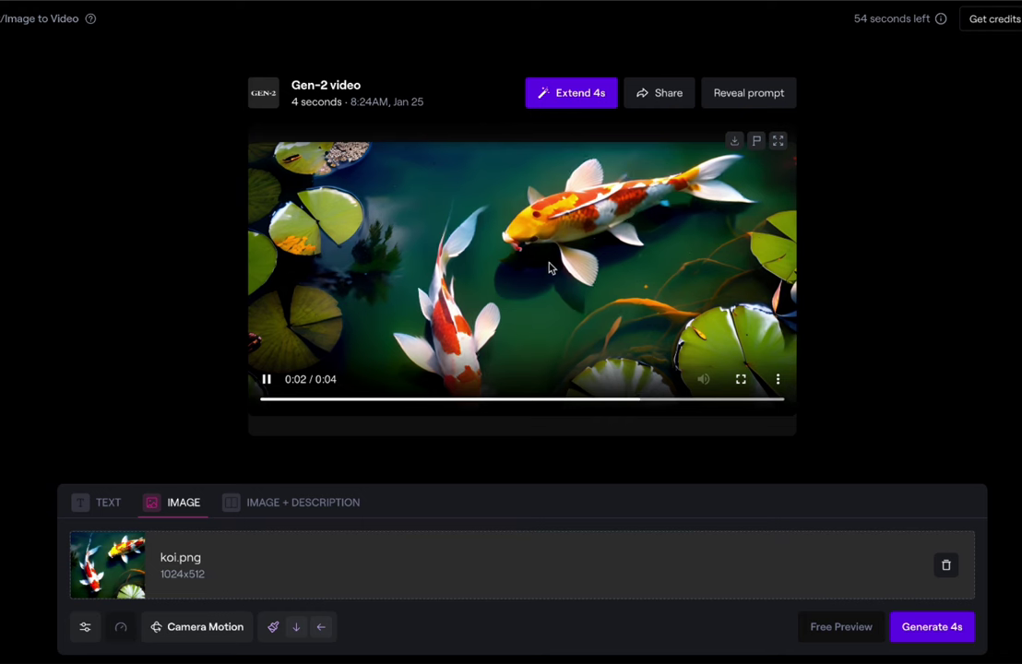
Reopen Motion Brush for the koi image and set Brush 1's vertical motion to -7.0
{"action": "left_click", "coordinate": [282, 630]}
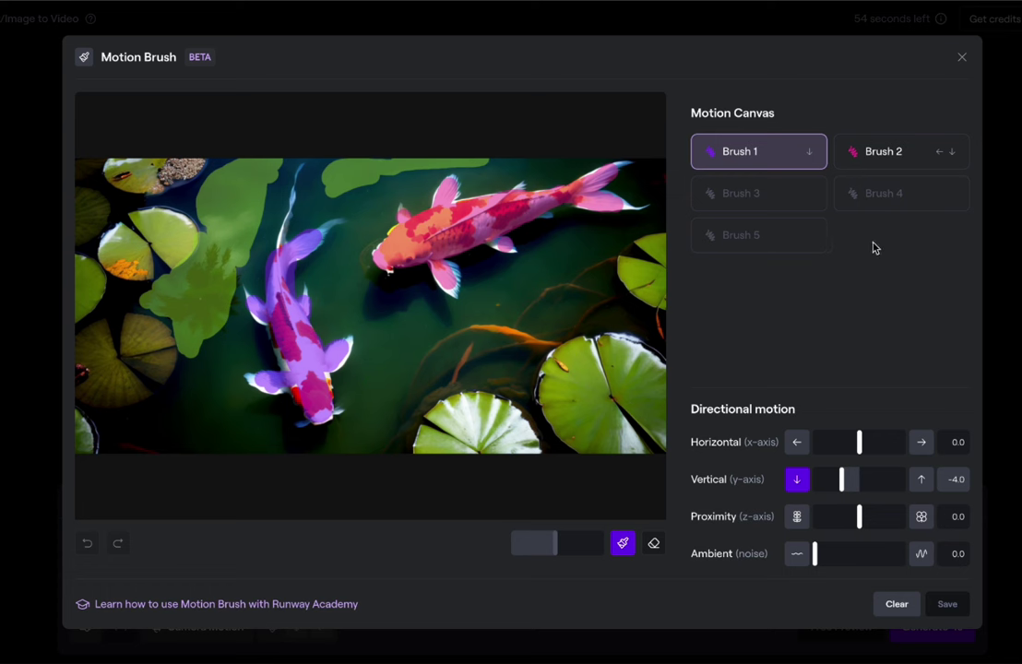
{"action": "left_click", "coordinate": [799, 482]}
{"action": "left_click", "coordinate": [799, 482]}
{"action": "left_click", "coordinate": [798, 481]}
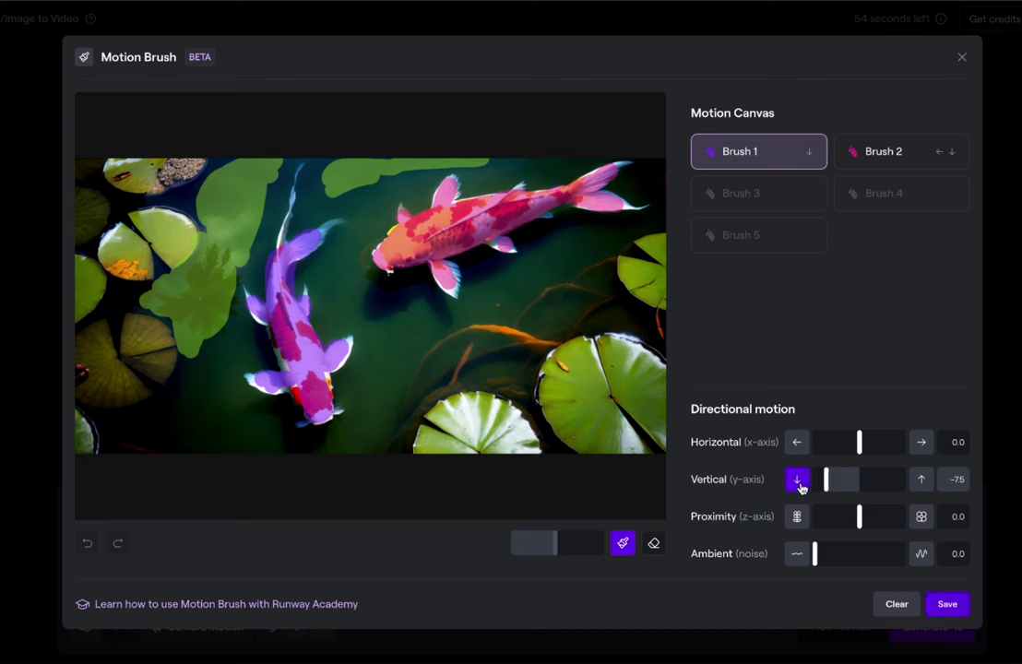
{"action": "left_click", "coordinate": [922, 480]}
Set Brush 2's horizontal motion to -4.0 and its vertical motion to -2.5
{"action": "left_click", "coordinate": [883, 148]}
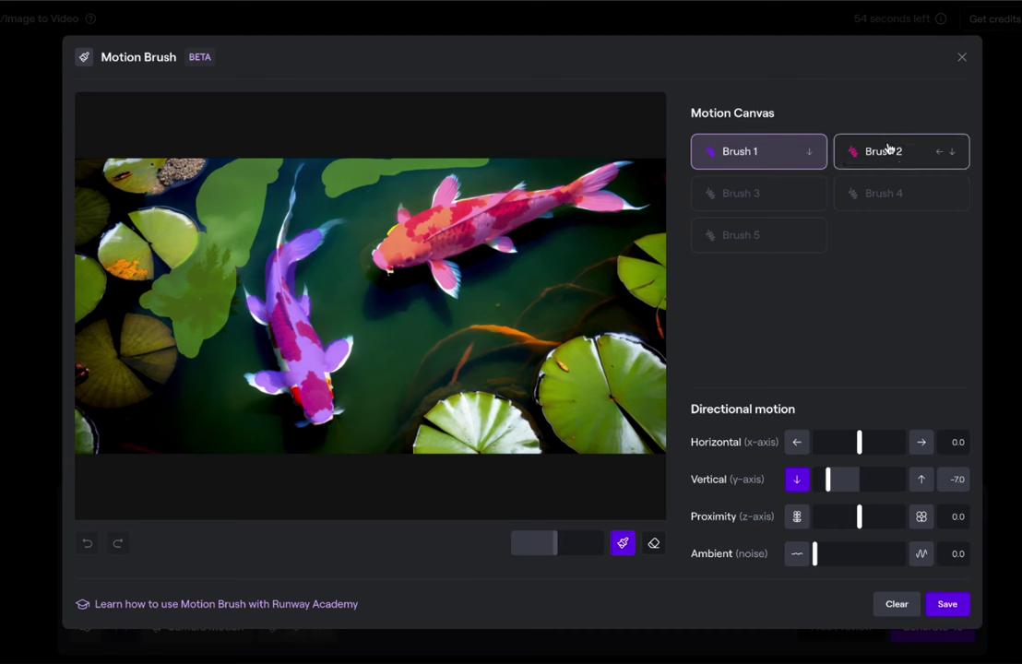
{"action": "left_click", "coordinate": [922, 444]}
{"action": "left_click", "coordinate": [922, 443]}
{"action": "left_click", "coordinate": [798, 443]}
{"action": "left_click", "coordinate": [797, 443]}
{"action": "left_click", "coordinate": [798, 443]}
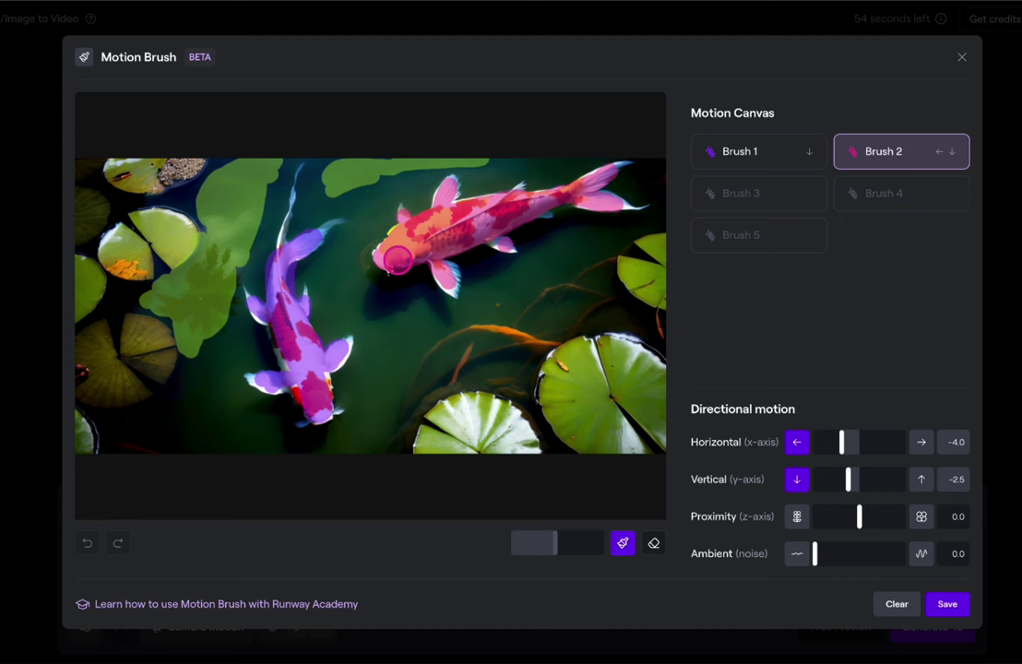
Set Brush 3's ambient noise to 1.5, then save the brushes and generate another 4-second video
{"action": "left_click", "coordinate": [745, 192]}
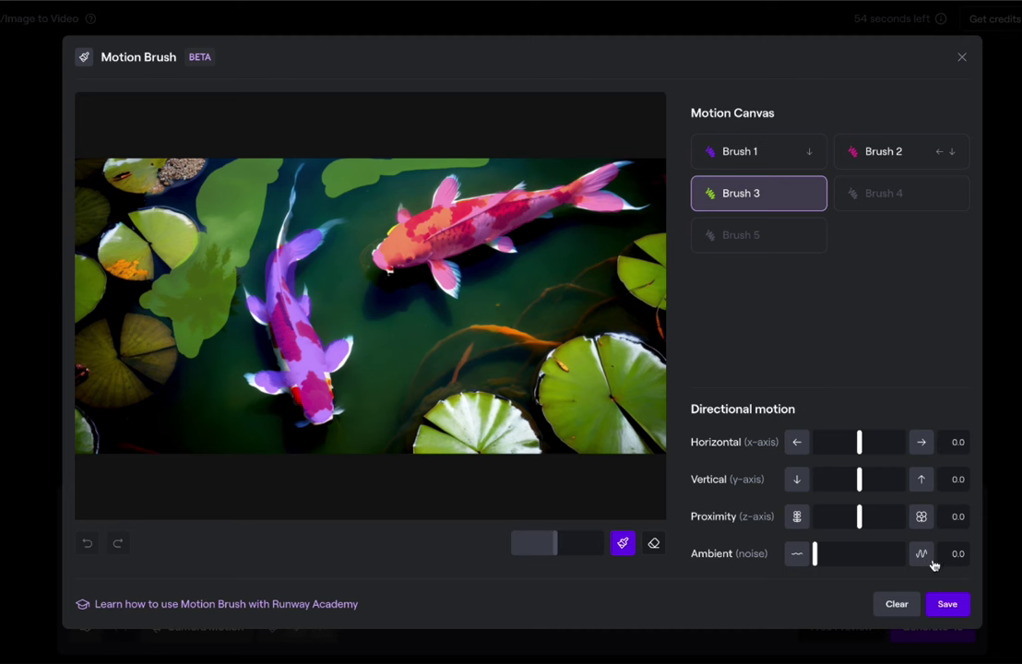
{"action": "left_click", "coordinate": [921, 555]}
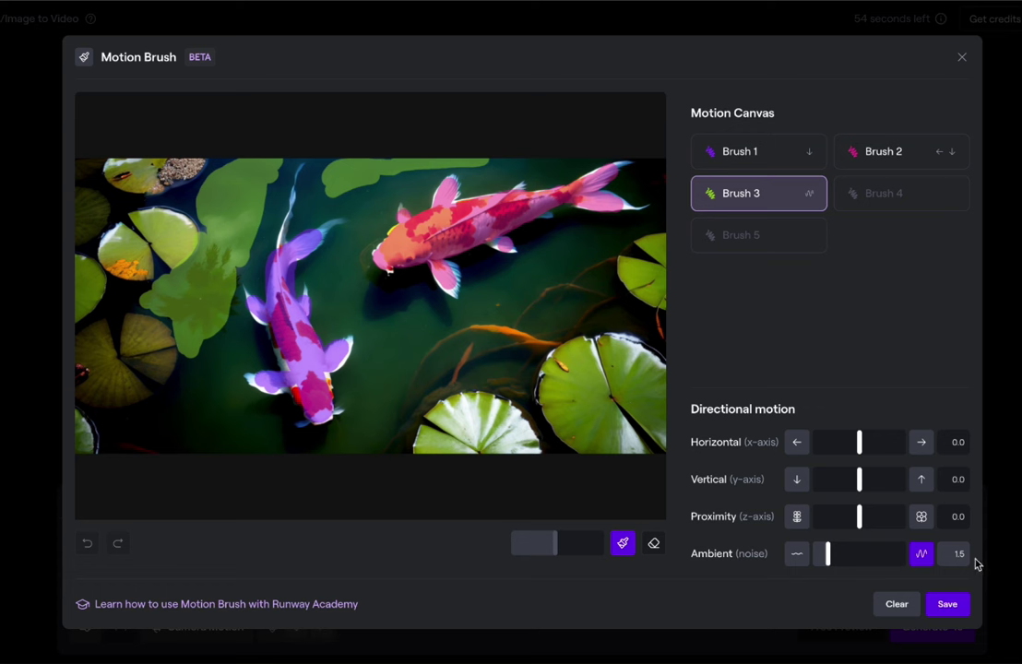
{"action": "left_click", "coordinate": [950, 605]}
{"action": "left_click", "coordinate": [939, 633]}
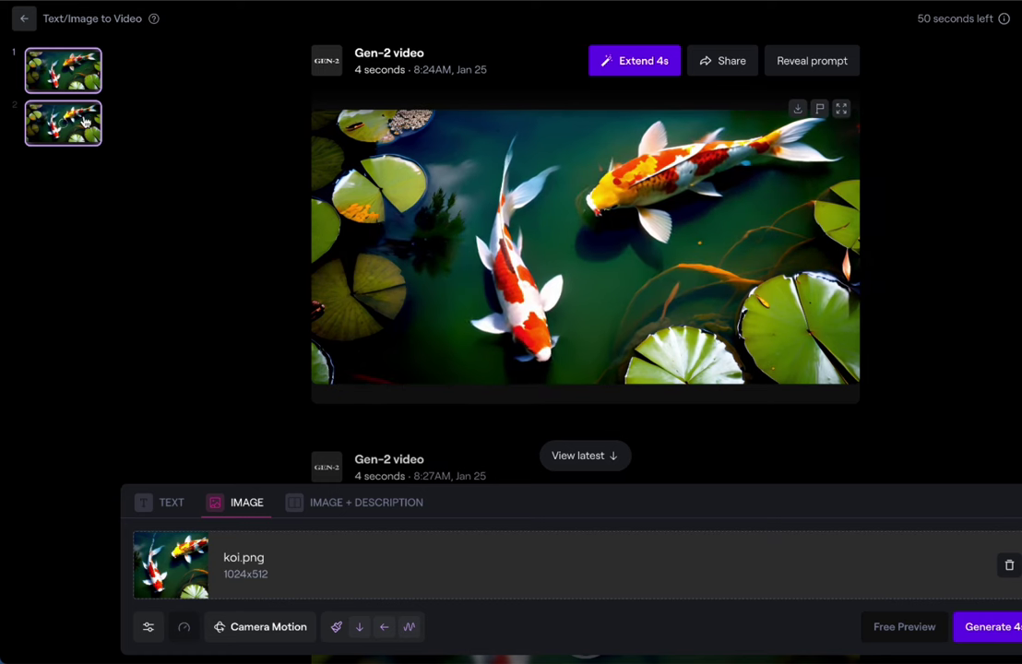
Review the first and second koi video generations
{"action": "left_click", "coordinate": [83, 121]}
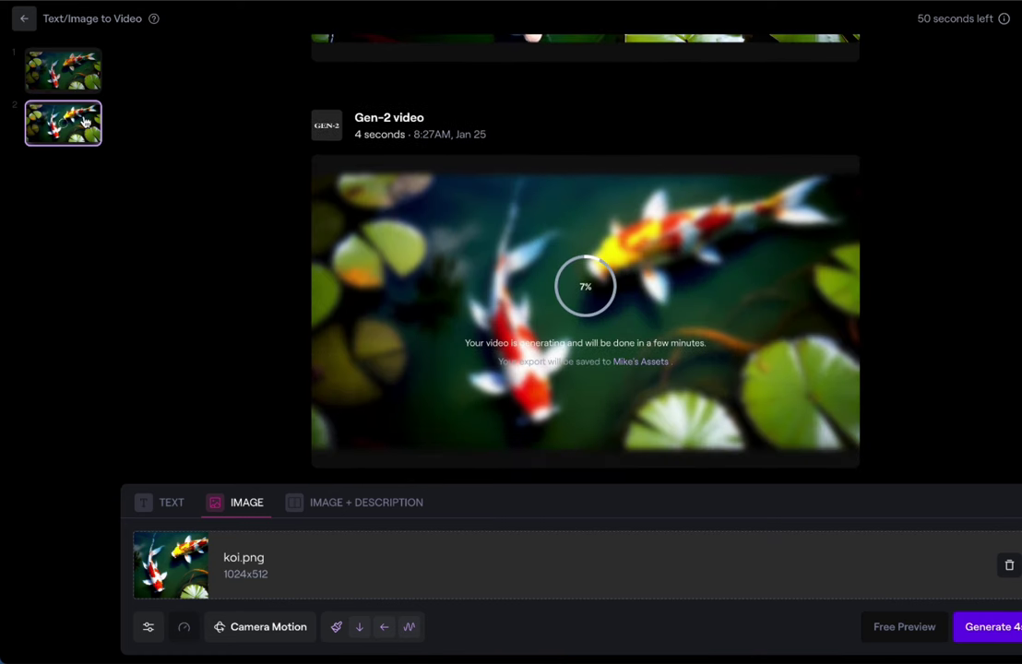
{"action": "scroll", "coordinate": [310, 169], "scroll_direction": "up", "scroll_amount": 5}
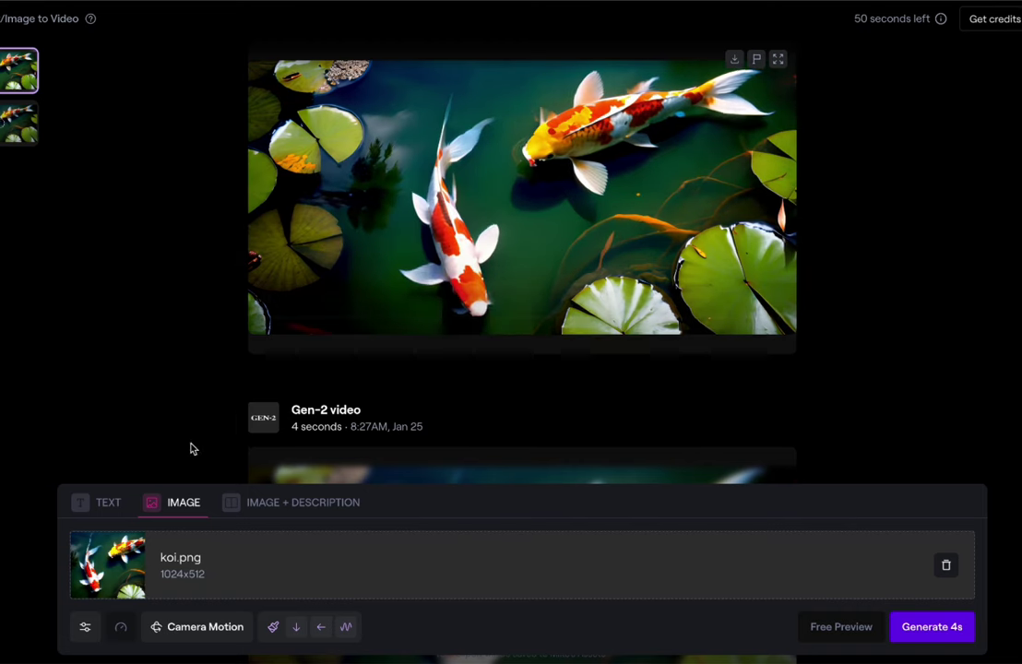
{"action": "scroll", "coordinate": [280, 394], "scroll_direction": "down", "scroll_amount": 3}
{"action": "left_click", "coordinate": [265, 411]}
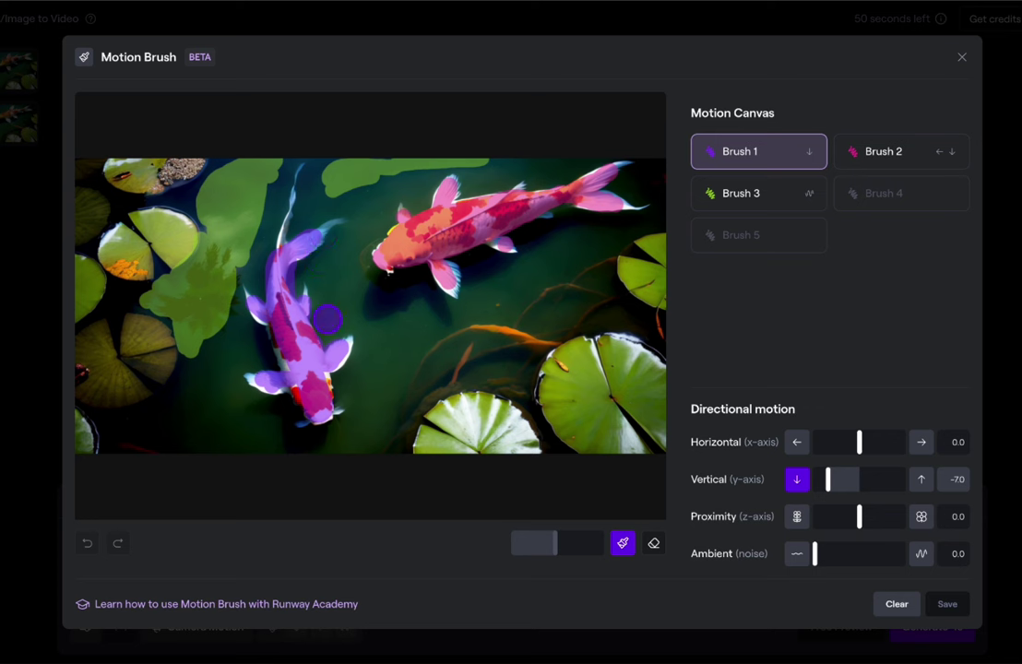
{"action": "left_click_drag", "start_coordinate": [555, 544], "coordinate": [529, 544]}
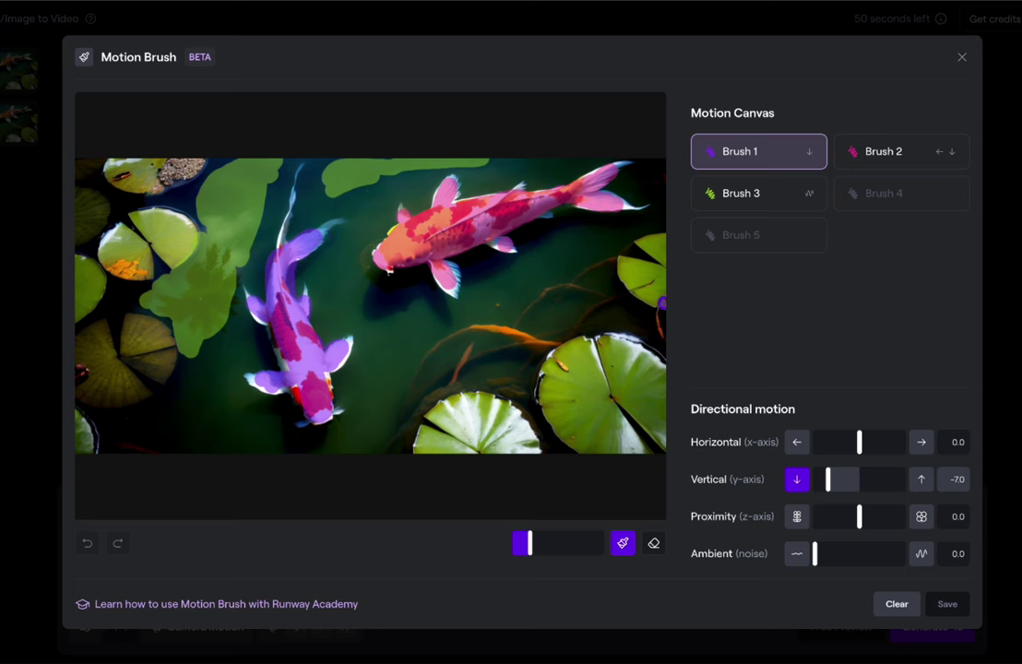
{"action": "left_click", "coordinate": [961, 56]}
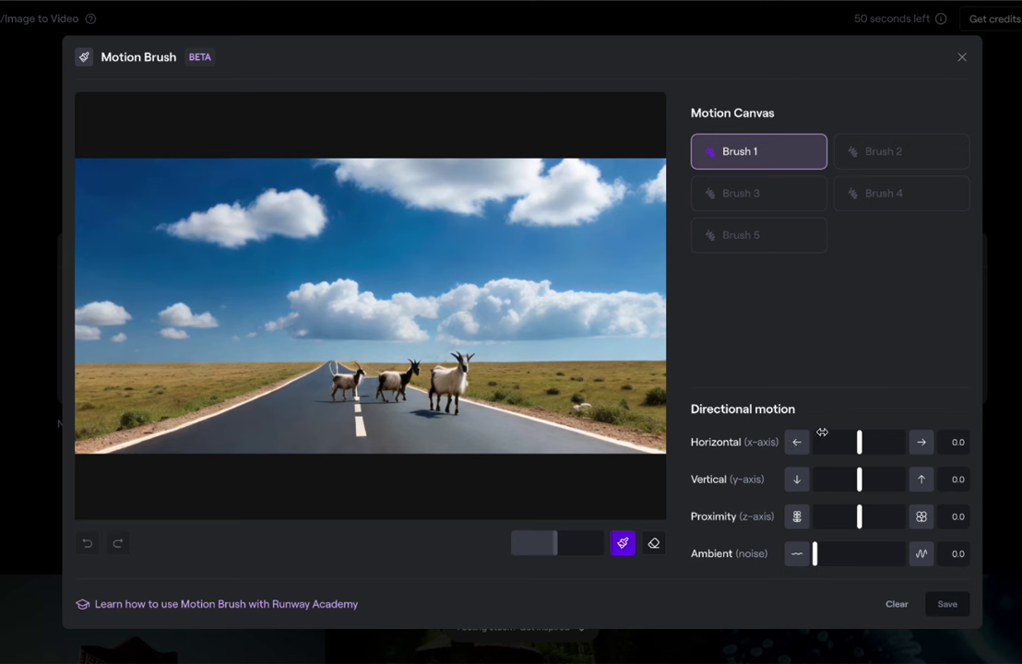
Shrink the brush, mask the two smaller goats with Brush 1, and set its horizontal motion to 4.0
{"action": "left_click_drag", "start_coordinate": [552, 543], "coordinate": [527, 544]}
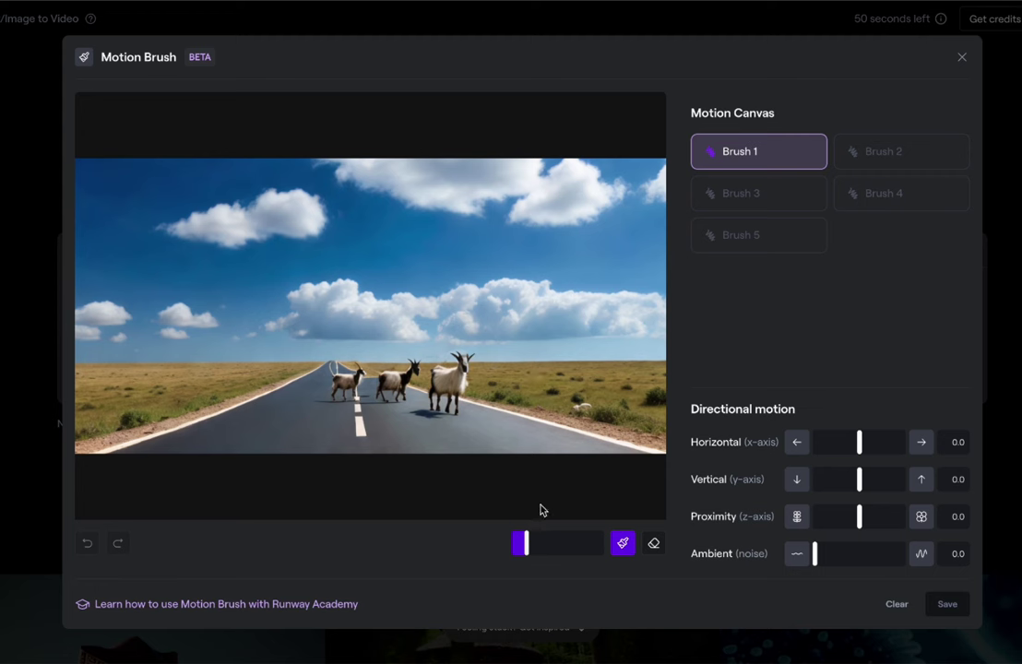
{"action": "left_click_drag", "start_coordinate": [529, 540], "coordinate": [522, 543]}
{"action": "mouse_move", "coordinate": [423, 361]}
{"action": "left_mouse_down"}
{"action": "mouse_move", "coordinate": [384, 387]}
{"action": "mouse_move", "coordinate": [343, 380]}
{"action": "left_mouse_up"}
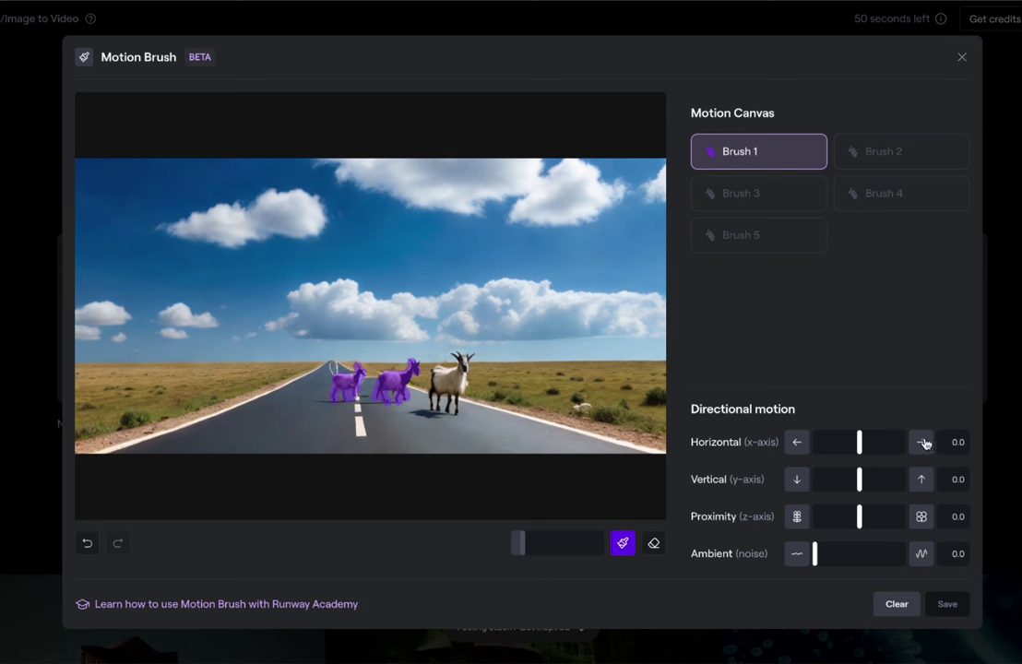
{"action": "left_click_drag", "start_coordinate": [859, 445], "coordinate": [875, 445]}
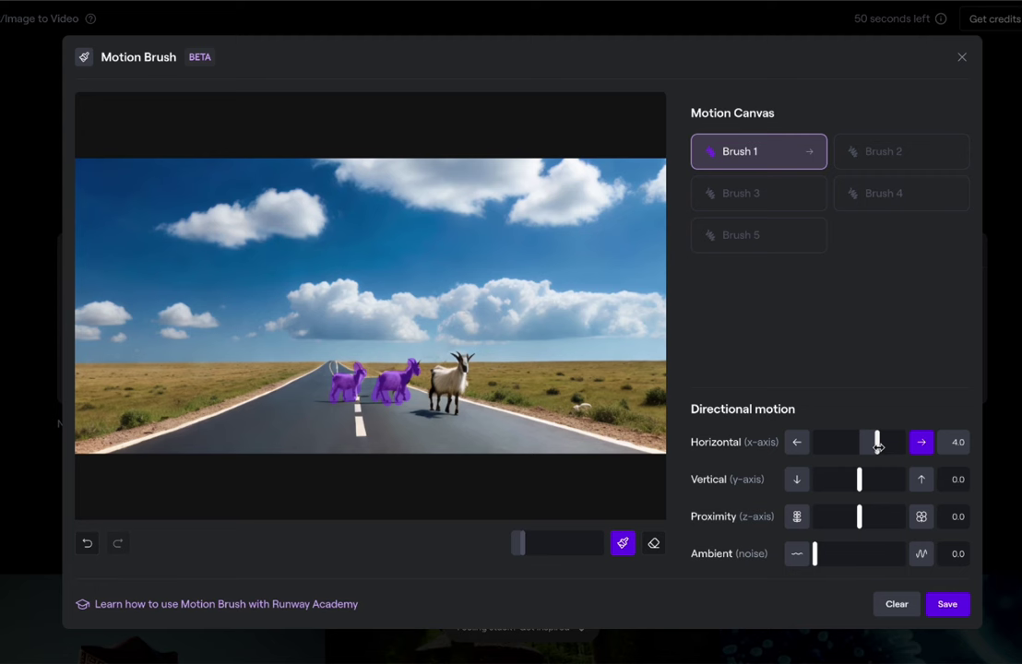
Mask the largest goat with Brush 2 and set its horizontal motion to 2.0, vertical to -5.0 and proximity to 3.0
{"action": "left_click", "coordinate": [891, 157]}
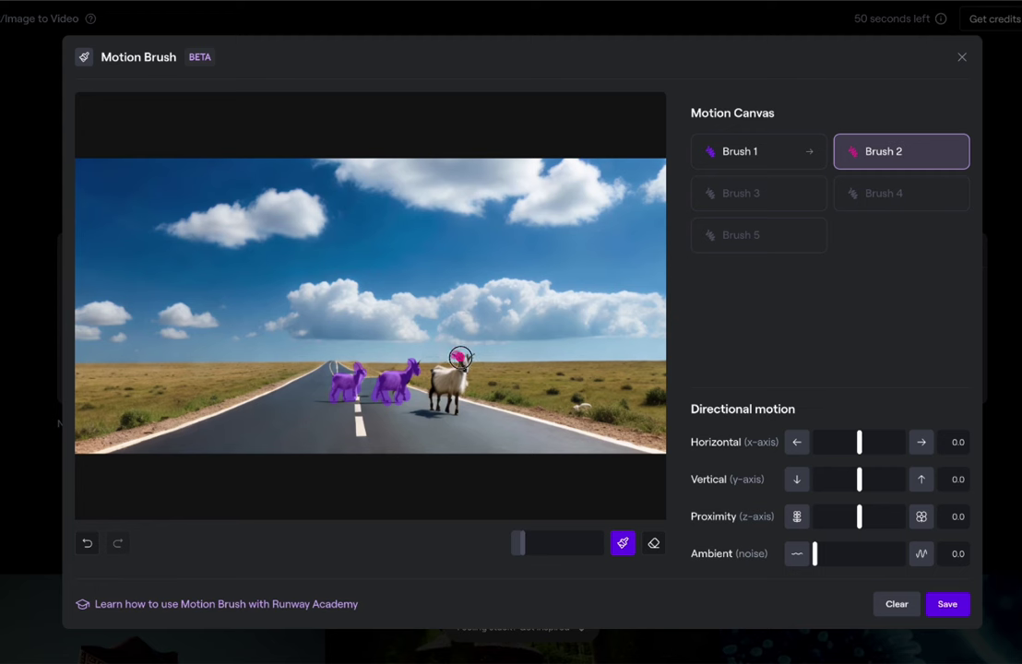
{"action": "mouse_move", "coordinate": [472, 356]}
{"action": "left_mouse_down"}
{"action": "mouse_move", "coordinate": [437, 382]}
{"action": "mouse_move", "coordinate": [430, 405]}
{"action": "mouse_move", "coordinate": [442, 395]}
{"action": "mouse_move", "coordinate": [449, 411]}
{"action": "mouse_move", "coordinate": [462, 402]}
{"action": "mouse_move", "coordinate": [436, 369]}
{"action": "left_mouse_up"}
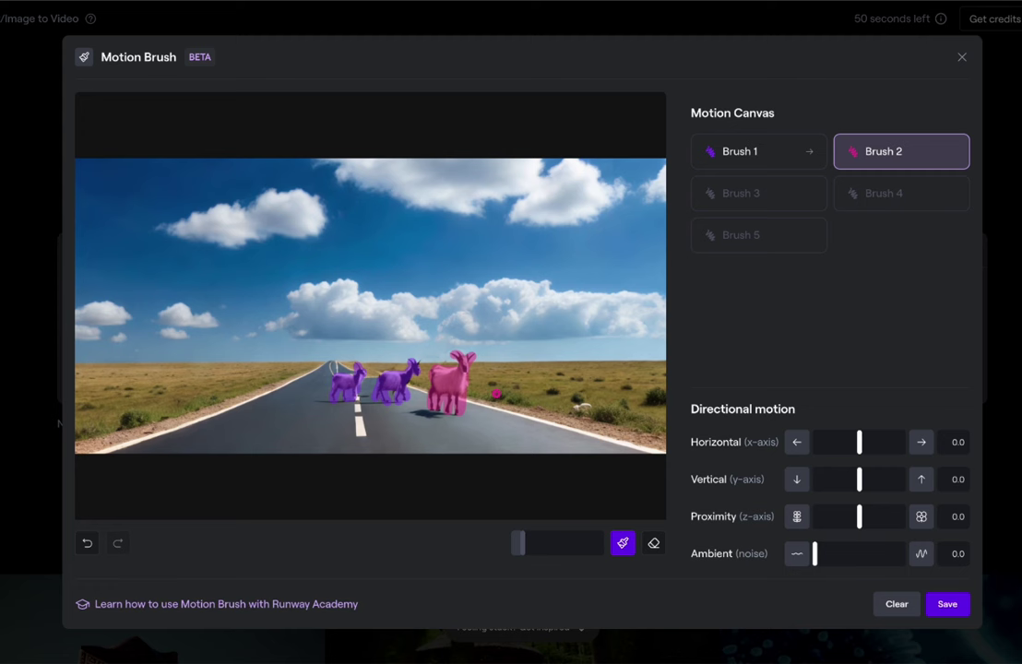
{"action": "left_click", "coordinate": [798, 480]}
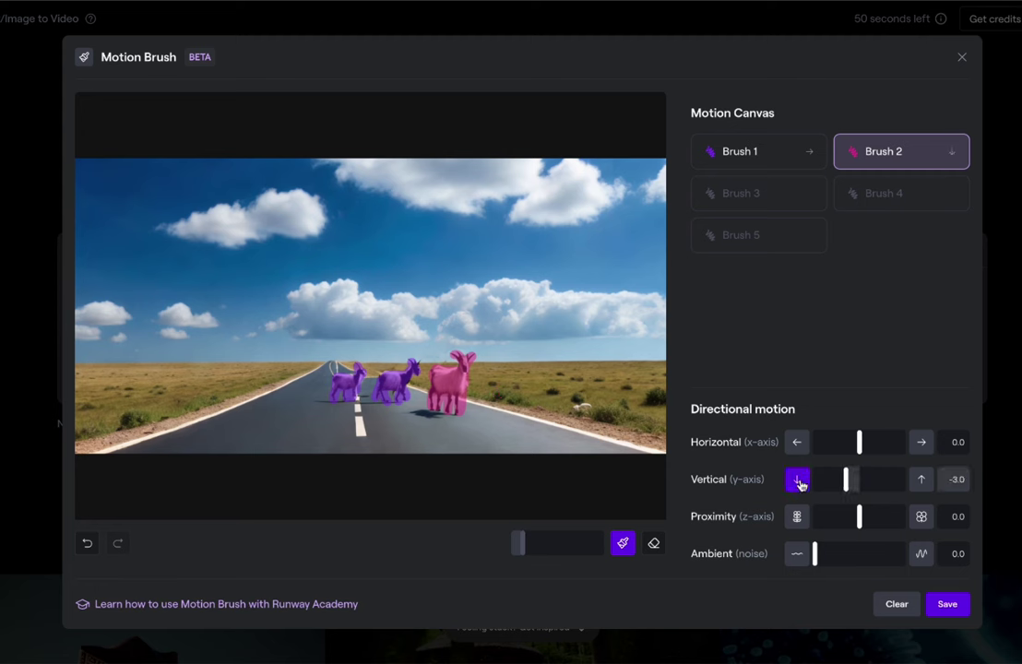
{"action": "left_click", "coordinate": [922, 444]}
{"action": "left_click", "coordinate": [798, 480]}
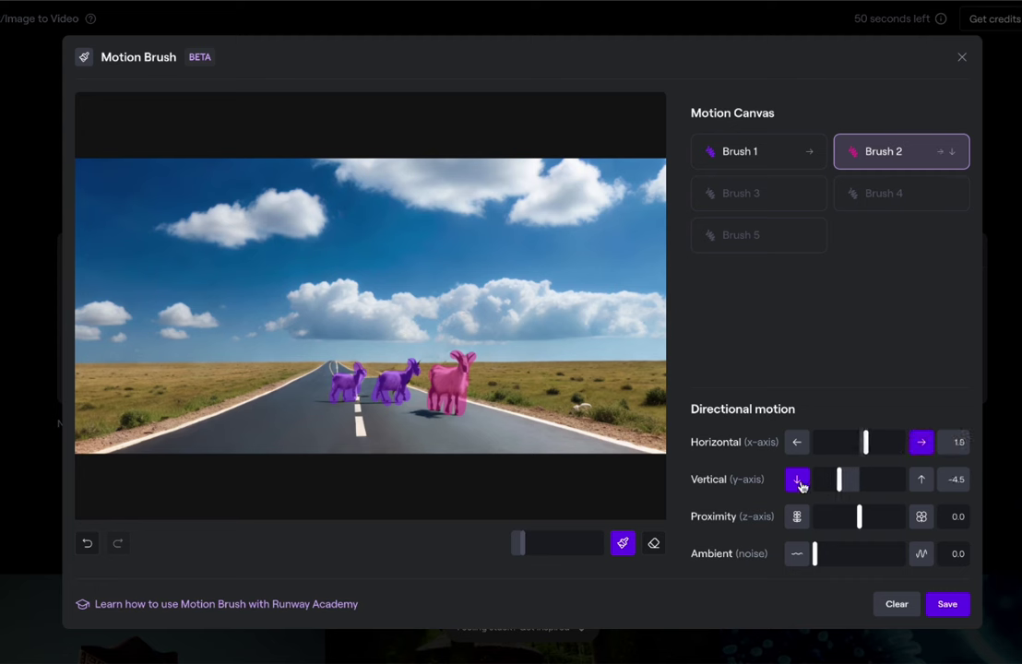
{"action": "left_click", "coordinate": [799, 483]}
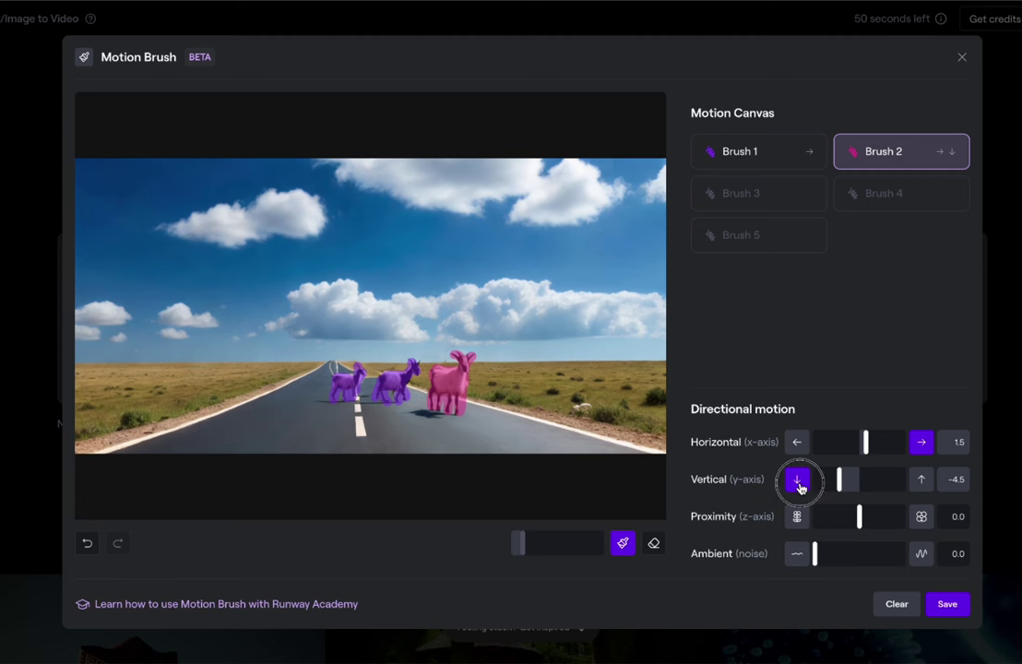
{"action": "left_click", "coordinate": [920, 444]}
{"action": "left_click", "coordinate": [921, 445]}
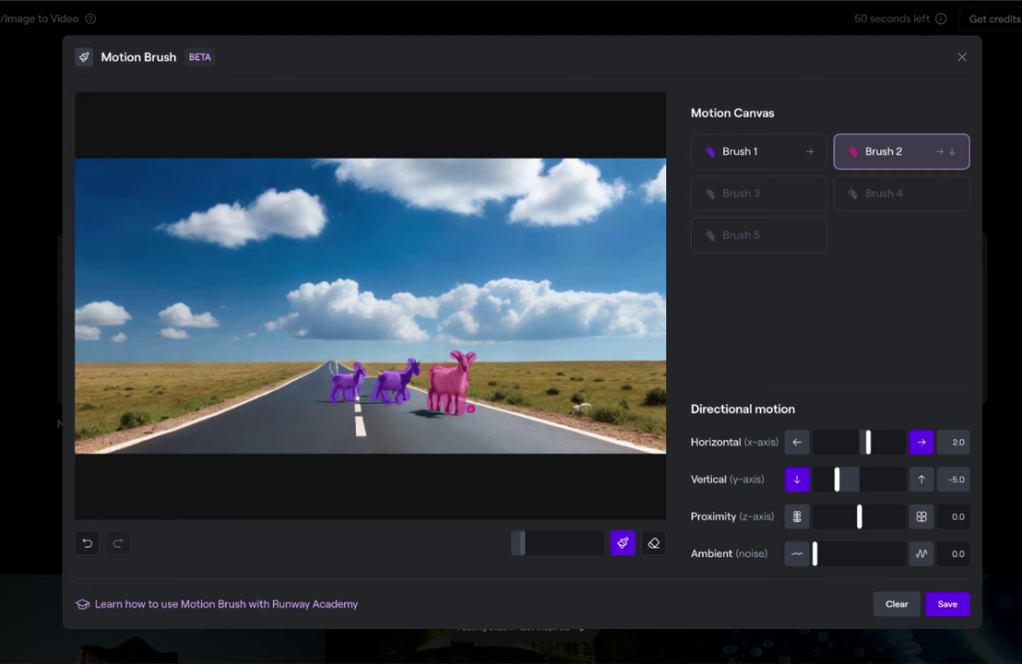
{"action": "left_click", "coordinate": [921, 517]}
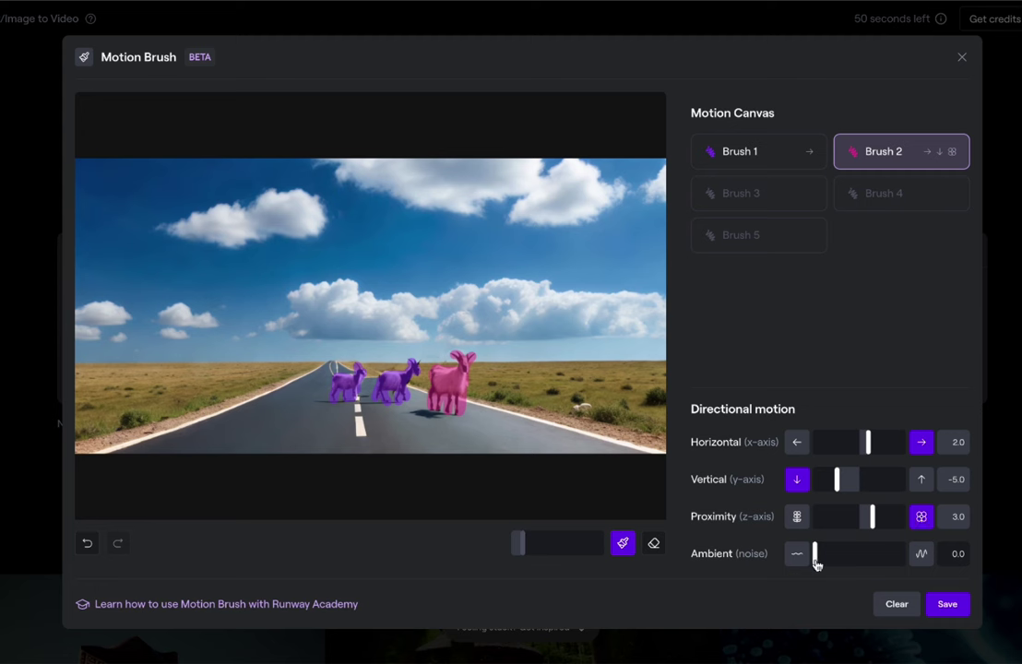
Mask the upper clouds with an enlarged Brush 3 and set its horizontal motion to 5.4
{"action": "left_click", "coordinate": [780, 202]}
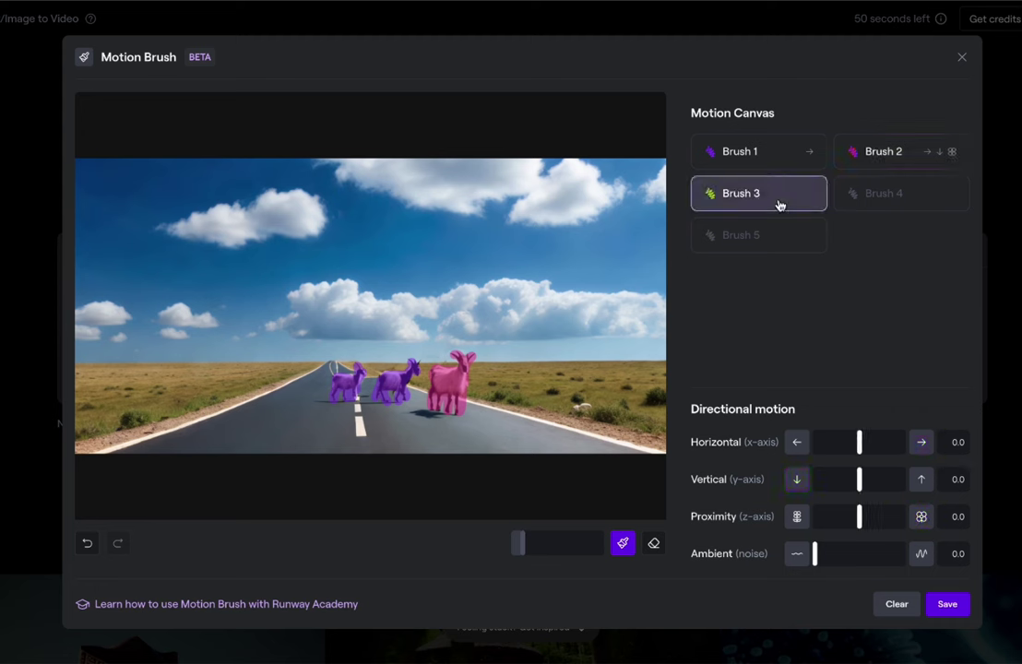
{"action": "left_click_drag", "start_coordinate": [521, 542], "coordinate": [562, 543]}
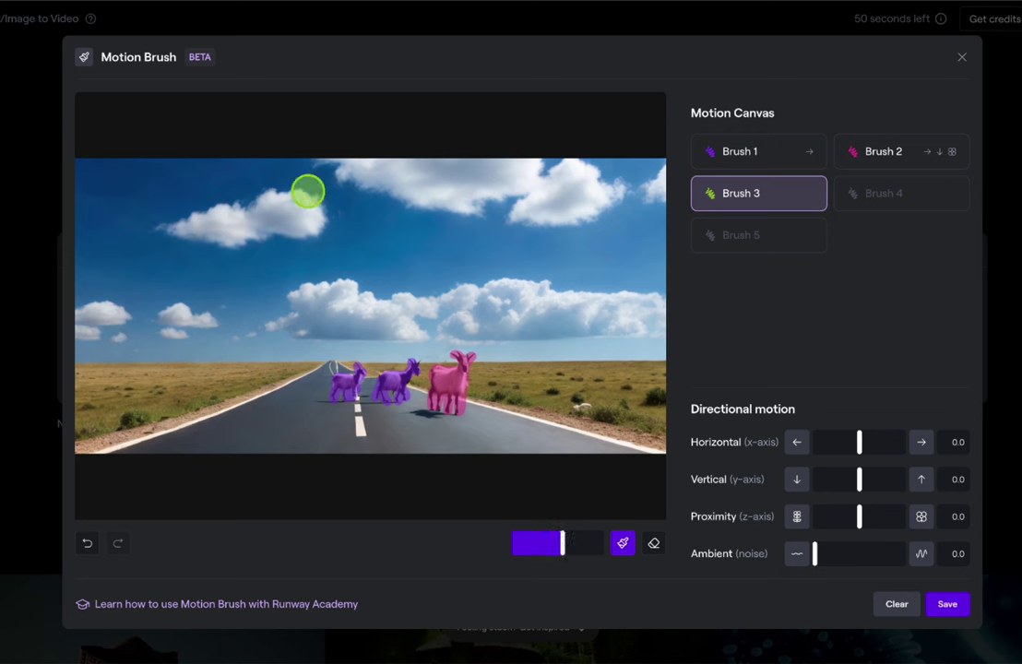
{"action": "mouse_move", "coordinate": [310, 221]}
{"action": "left_mouse_down"}
{"action": "mouse_move", "coordinate": [278, 203]}
{"action": "mouse_move", "coordinate": [296, 225]}
{"action": "mouse_move", "coordinate": [192, 228]}
{"action": "mouse_move", "coordinate": [228, 232]}
{"action": "left_mouse_up"}
{"action": "mouse_move", "coordinate": [339, 166]}
{"action": "left_mouse_down"}
{"action": "mouse_move", "coordinate": [420, 170]}
{"action": "mouse_move", "coordinate": [383, 171]}
{"action": "mouse_move", "coordinate": [466, 190]}
{"action": "mouse_move", "coordinate": [528, 174]}
{"action": "mouse_move", "coordinate": [539, 183]}
{"action": "mouse_move", "coordinate": [516, 210]}
{"action": "mouse_move", "coordinate": [559, 194]}
{"action": "mouse_move", "coordinate": [567, 205]}
{"action": "mouse_move", "coordinate": [590, 200]}
{"action": "mouse_move", "coordinate": [577, 172]}
{"action": "mouse_move", "coordinate": [590, 193]}
{"action": "mouse_move", "coordinate": [651, 190]}
{"action": "left_mouse_up"}
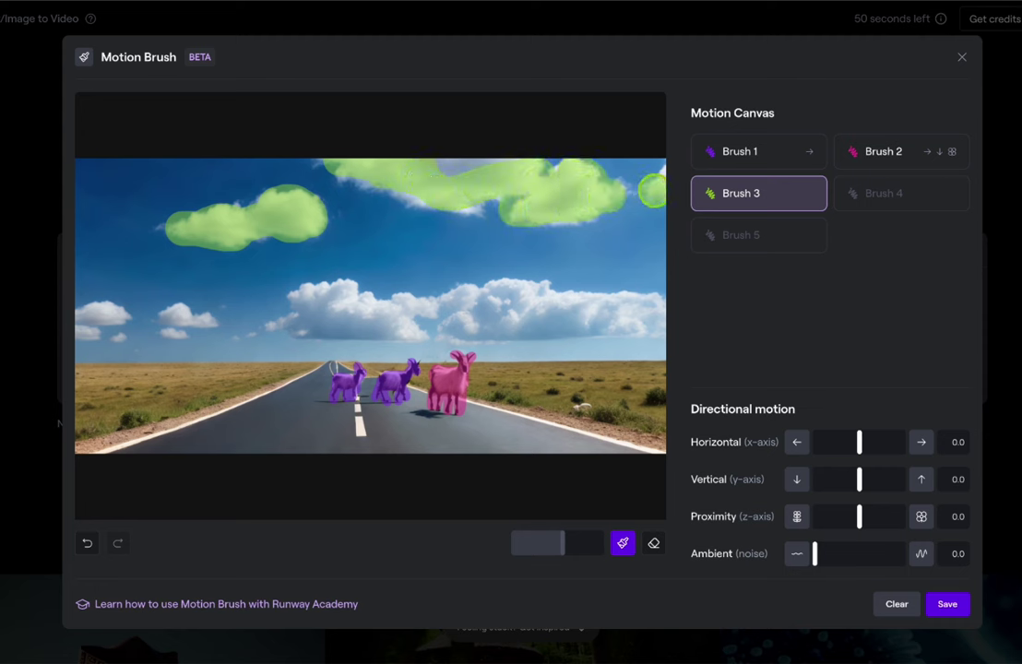
{"action": "mouse_move", "coordinate": [462, 168]}
{"action": "left_mouse_down"}
{"action": "mouse_move", "coordinate": [414, 192]}
{"action": "mouse_move", "coordinate": [474, 198]}
{"action": "left_mouse_up"}
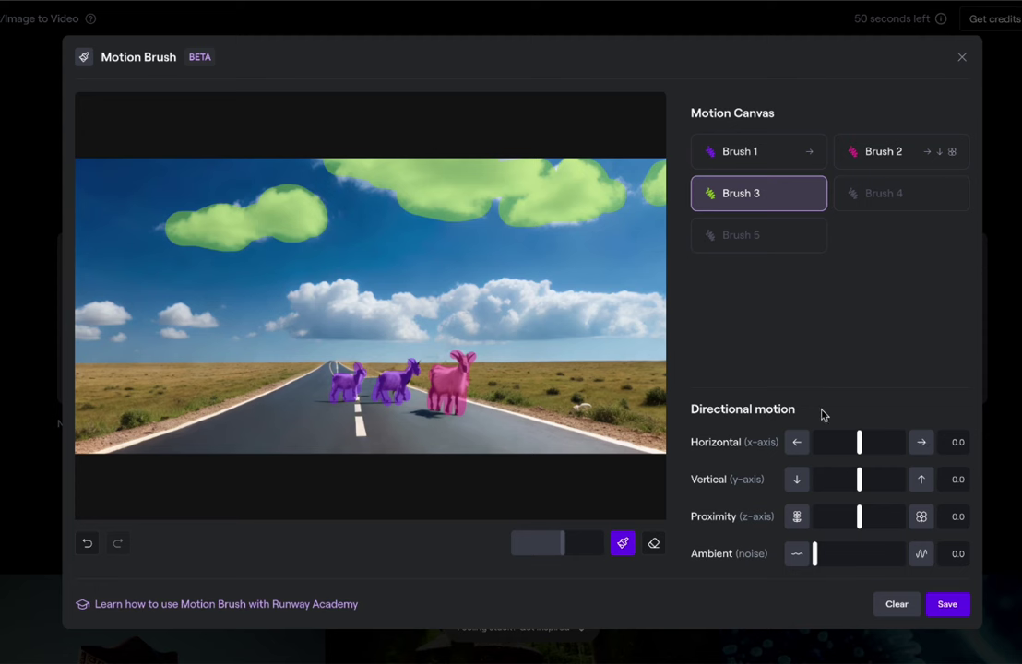
{"action": "left_click_drag", "start_coordinate": [864, 441], "coordinate": [881, 442]}
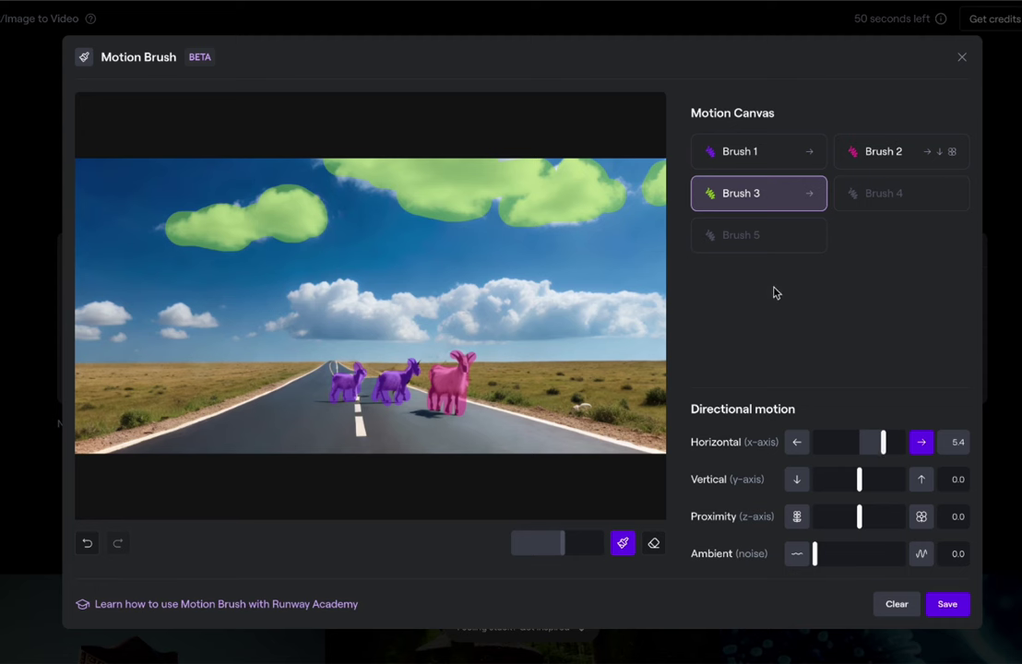
Mask the lower band of clouds above the horizon with Brush 4
{"action": "left_click", "coordinate": [908, 202]}
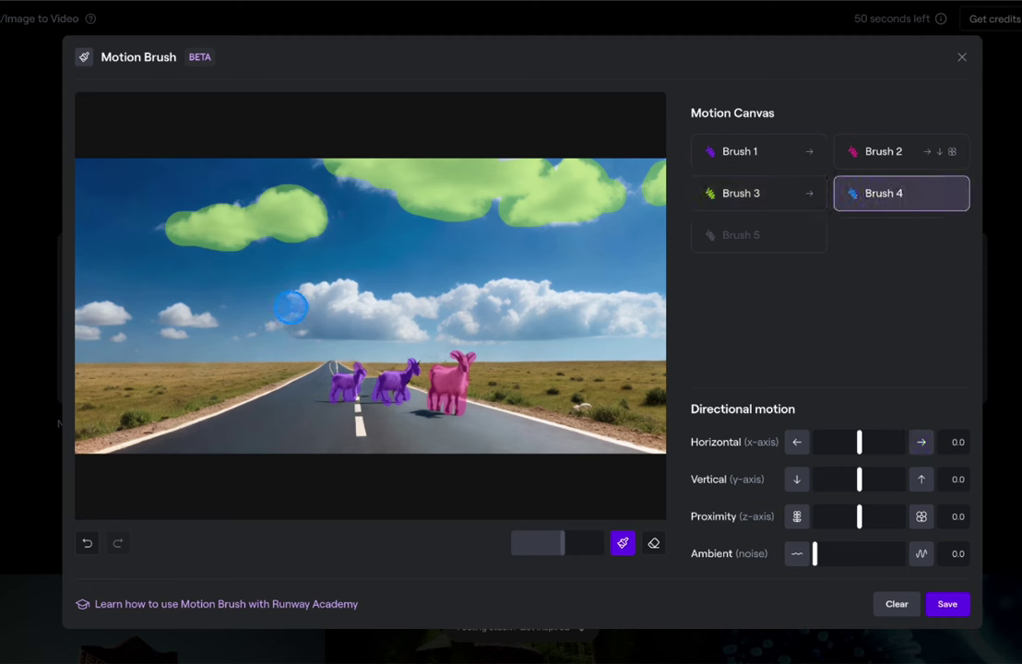
{"action": "mouse_move", "coordinate": [305, 299]}
{"action": "left_mouse_down"}
{"action": "mouse_move", "coordinate": [343, 302]}
{"action": "mouse_move", "coordinate": [289, 323]}
{"action": "left_mouse_up"}
{"action": "left_click_drag", "start_coordinate": [185, 318], "coordinate": [92, 314]}
{"action": "mouse_move", "coordinate": [276, 318]}
{"action": "left_mouse_down"}
{"action": "mouse_move", "coordinate": [471, 320]}
{"action": "mouse_move", "coordinate": [463, 296]}
{"action": "mouse_move", "coordinate": [652, 315]}
{"action": "mouse_move", "coordinate": [518, 322]}
{"action": "left_mouse_up"}
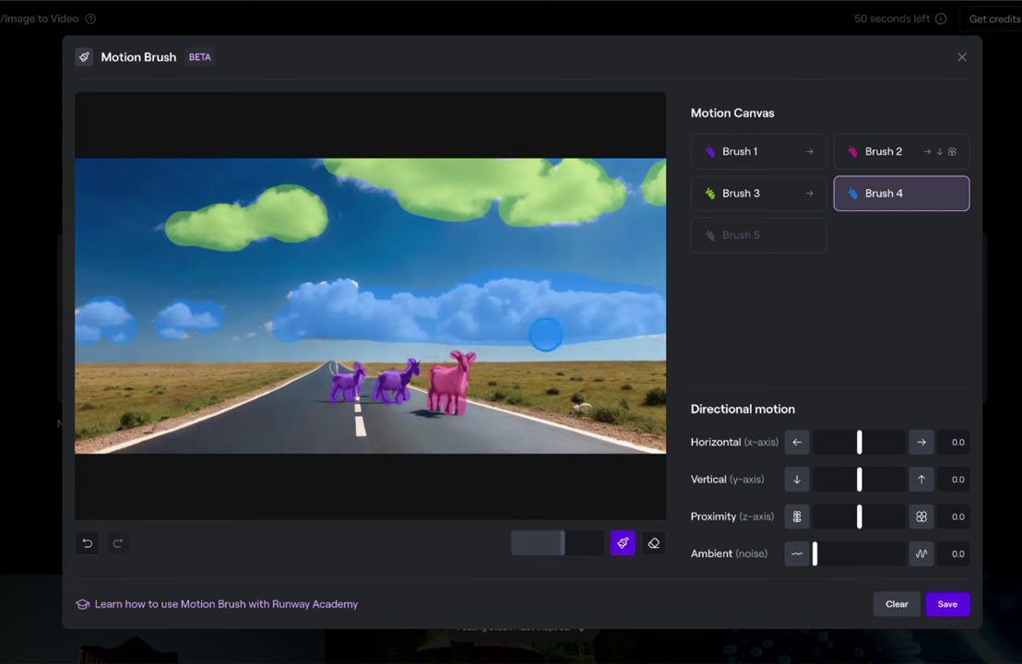
Set Brush 4's horizontal motion to 2.0 and its ambient noise to 2.0
{"action": "left_click", "coordinate": [921, 443]}
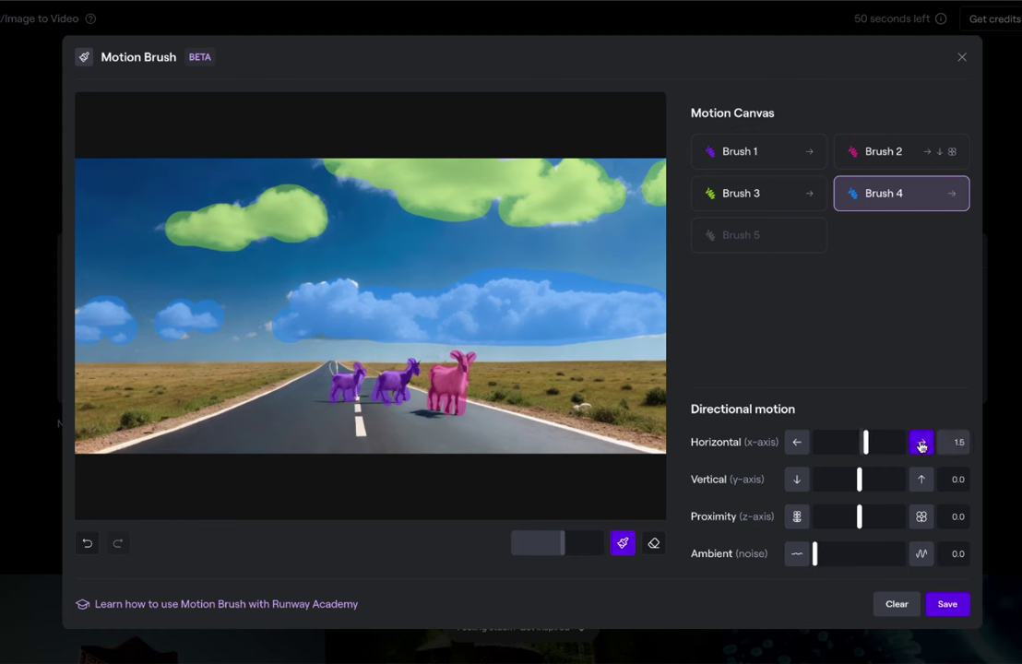
{"action": "left_click", "coordinate": [922, 554]}
{"action": "left_click", "coordinate": [921, 554]}
{"action": "left_click", "coordinate": [922, 554]}
{"action": "left_click", "coordinate": [922, 554]}
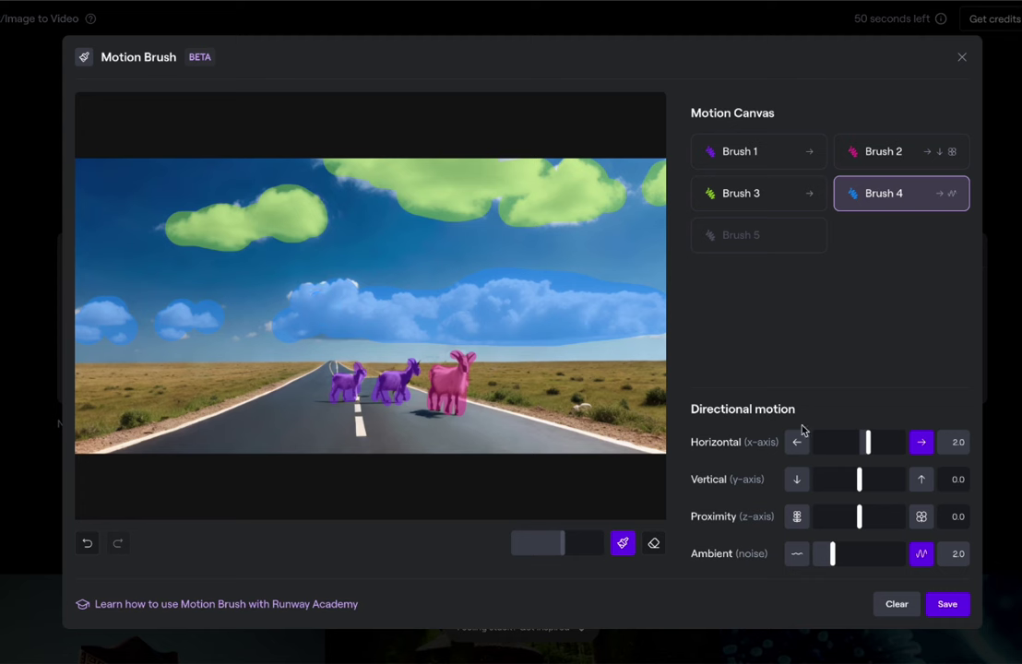
Set Brush 3's ambient noise to 3.0 and compare its motion settings with Brush 4's
{"action": "left_click", "coordinate": [758, 199]}
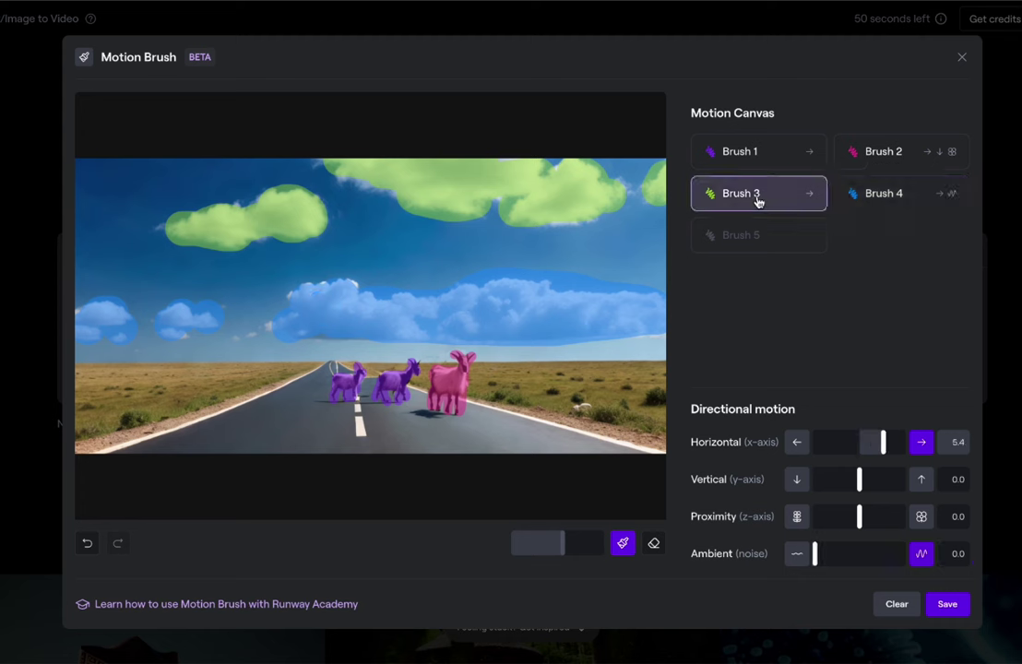
{"action": "left_click", "coordinate": [922, 554]}
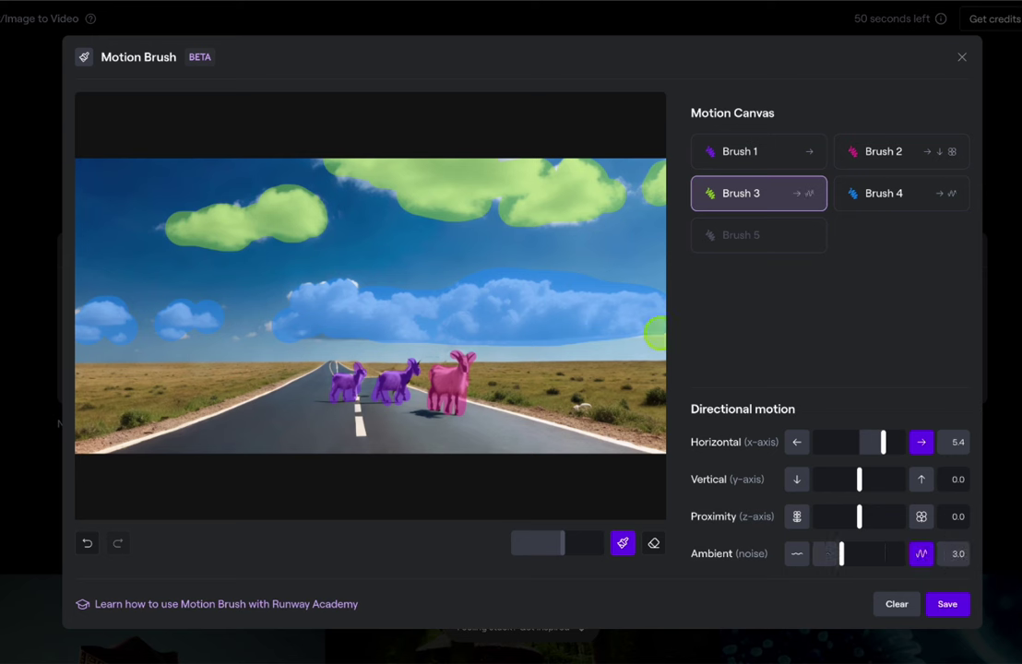
{"action": "left_click", "coordinate": [896, 201]}
{"action": "left_click", "coordinate": [752, 200]}
{"action": "left_click", "coordinate": [867, 196]}
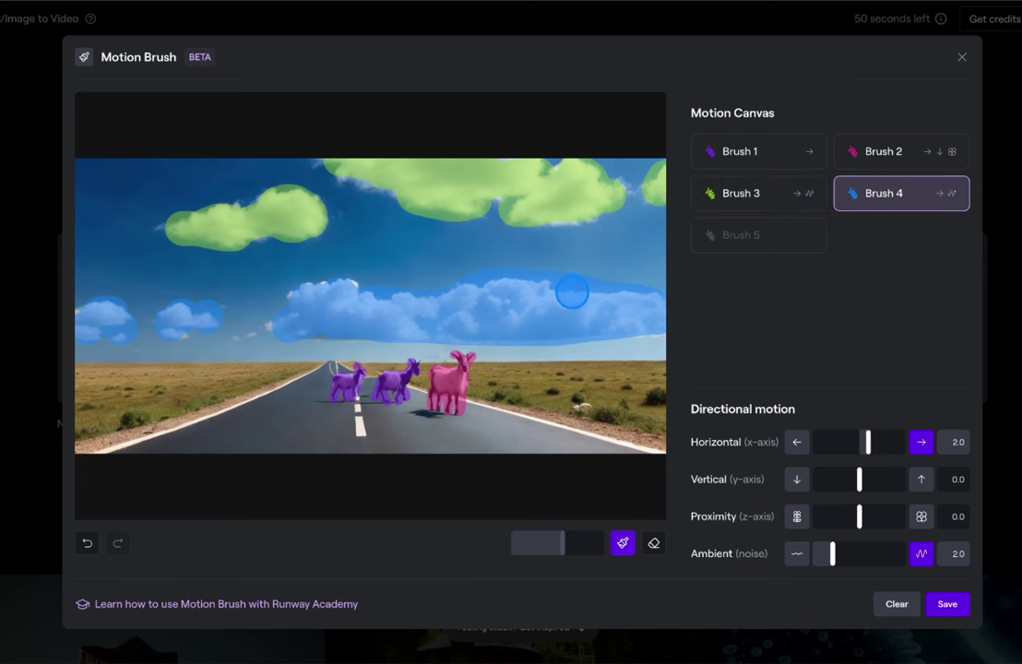
Save the brushes and generate a 4-second goat video, then reopen Motion Brush to review its settings
{"action": "left_click", "coordinate": [949, 604]}
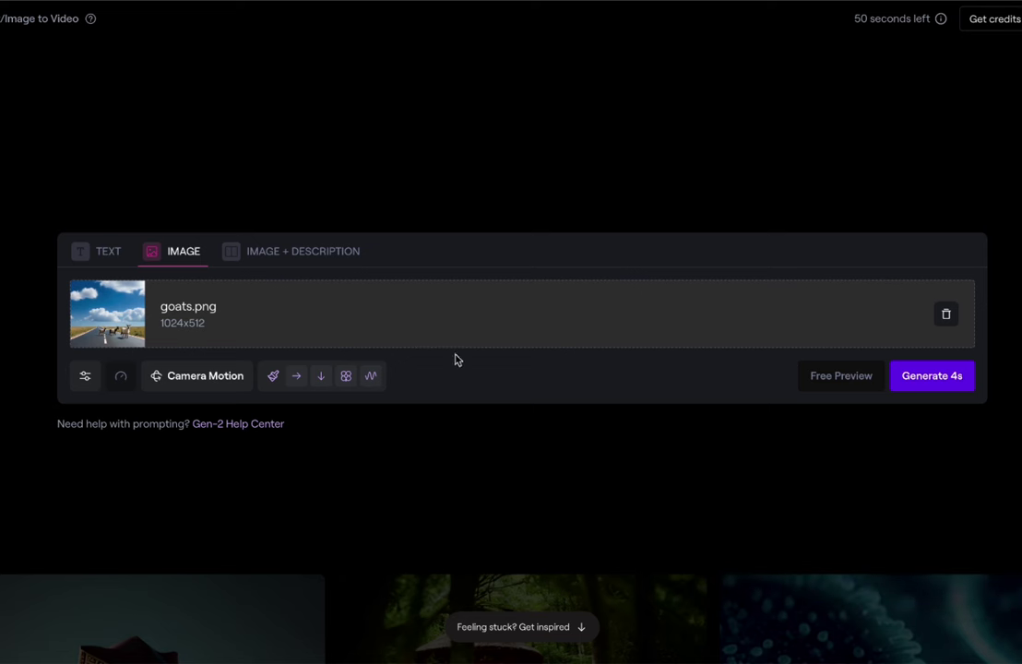
{"action": "left_click", "coordinate": [935, 378]}
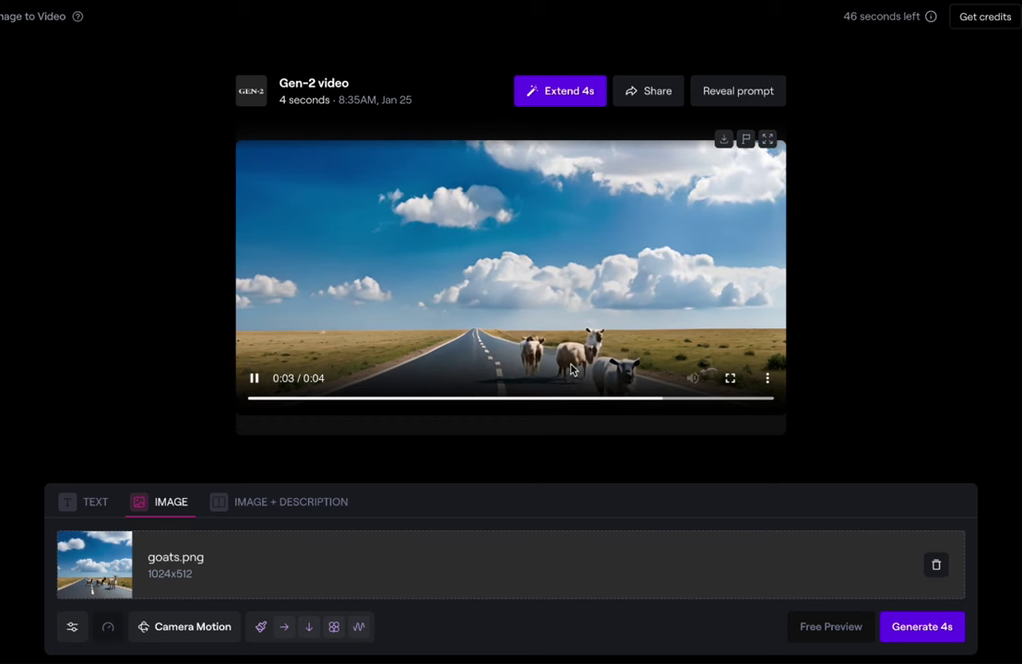
{"action": "left_click", "coordinate": [328, 633]}
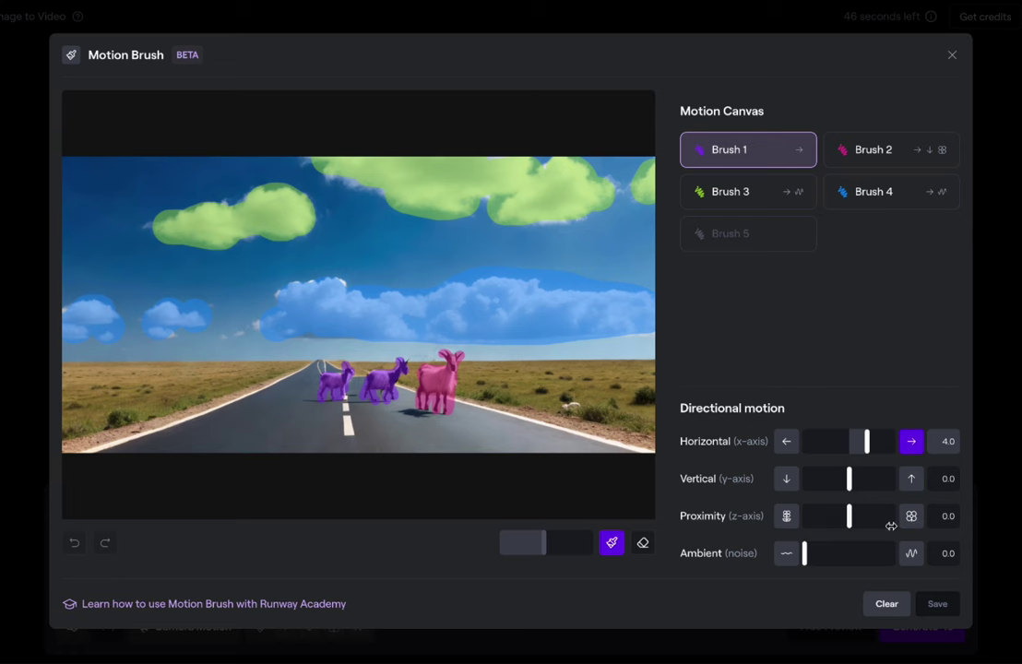
{"action": "left_click", "coordinate": [953, 56]}
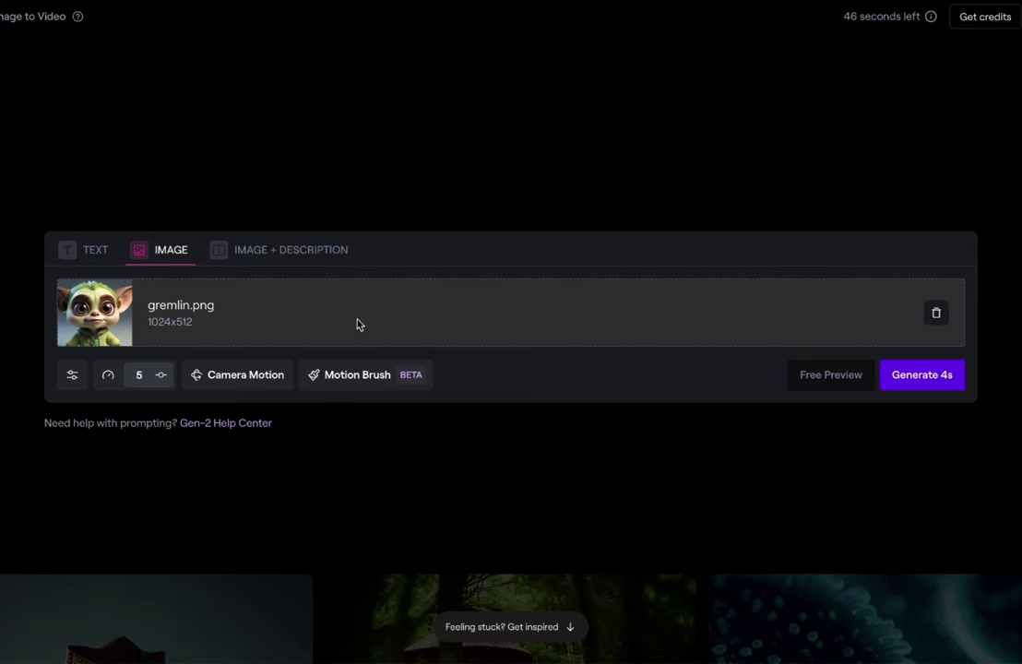
In Motion Brush for the gremlin image, mask the eyebrow on the image's right with a smaller Brush 1 and set vertical motion to -4.0
{"action": "left_click", "coordinate": [359, 375]}
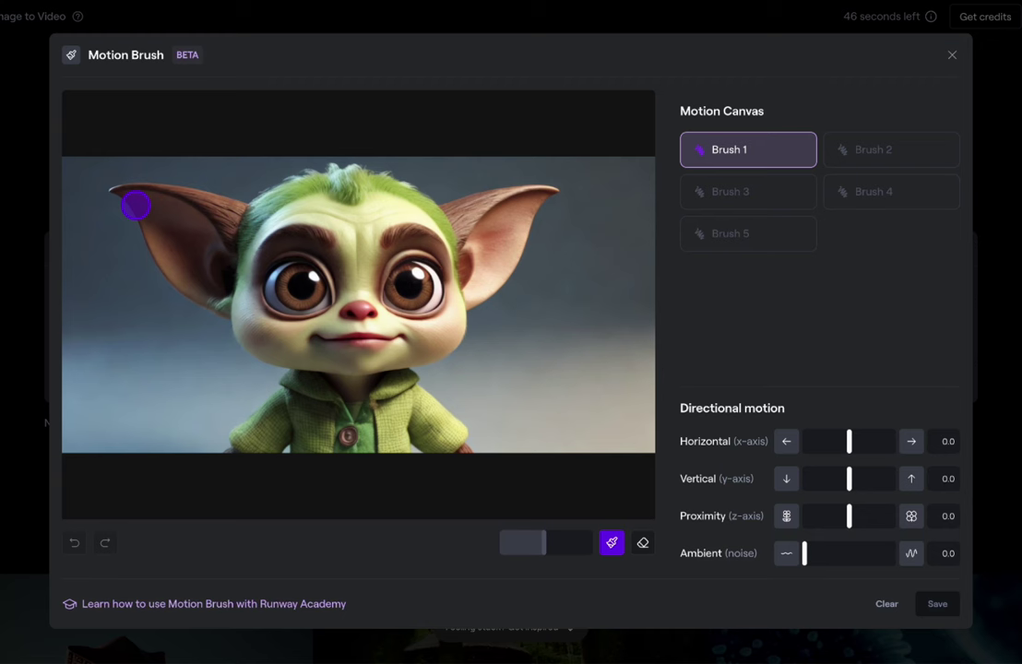
{"action": "left_click_drag", "start_coordinate": [544, 542], "coordinate": [525, 542]}
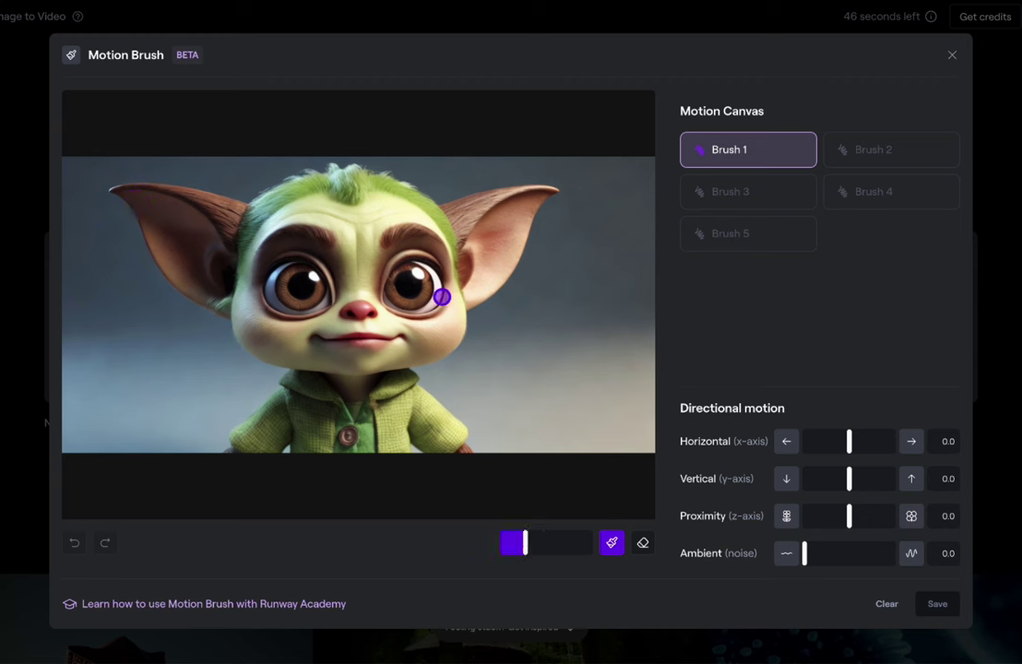
{"action": "mouse_move", "coordinate": [388, 240]}
{"action": "left_mouse_down"}
{"action": "mouse_move", "coordinate": [415, 231]}
{"action": "mouse_move", "coordinate": [448, 240]}
{"action": "left_mouse_up"}
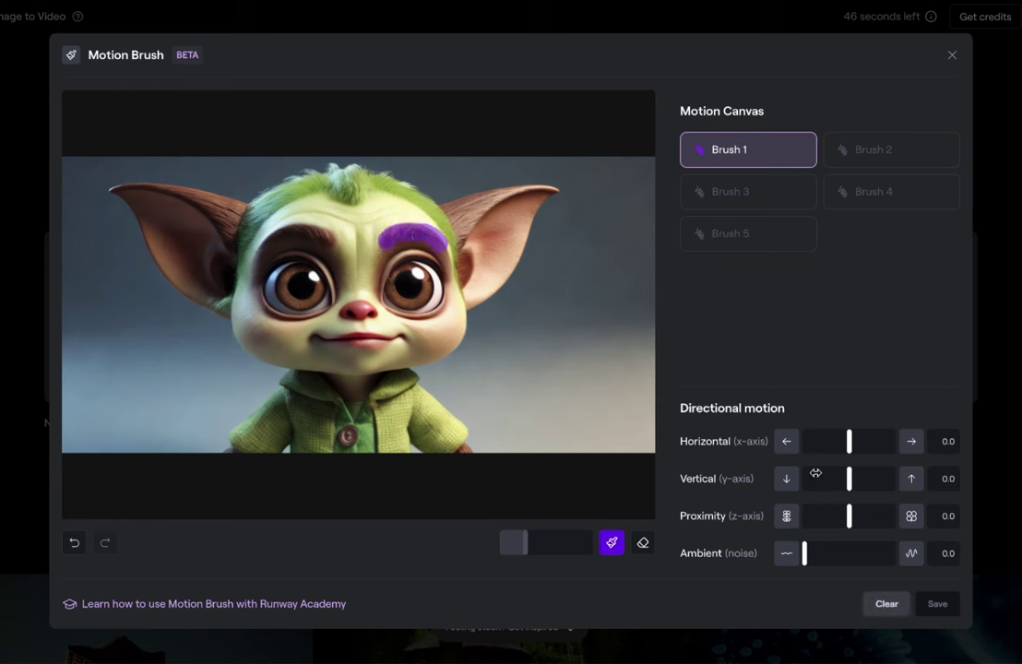
{"action": "left_click", "coordinate": [787, 480]}
{"action": "left_click", "coordinate": [787, 481]}
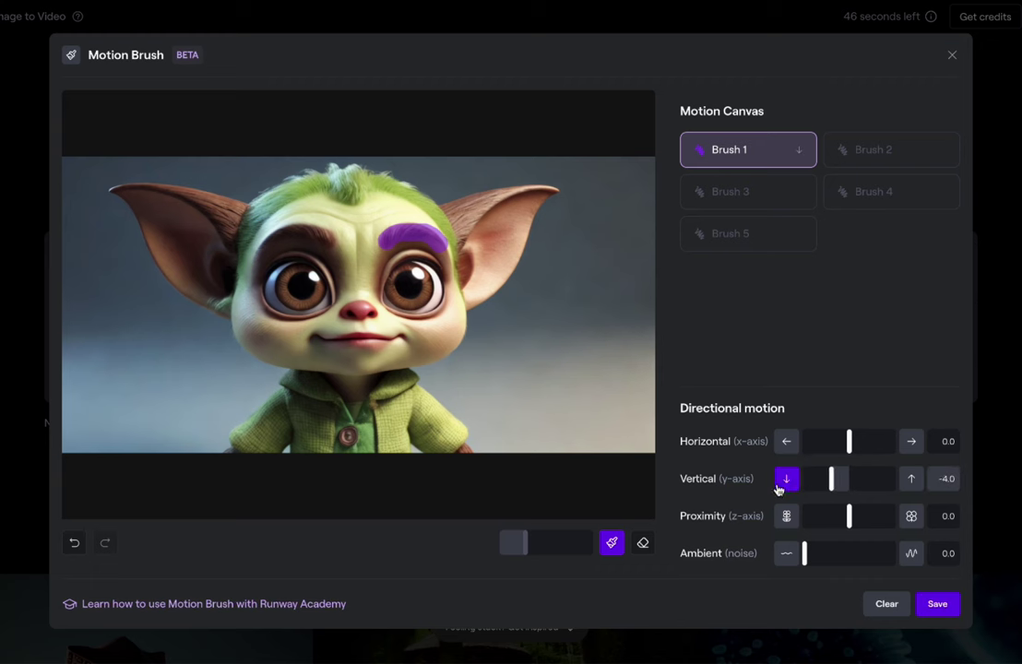
Mask the gremlin's other eyebrow with Brush 2 and set its vertical motion to 2.5
{"action": "left_click", "coordinate": [874, 157]}
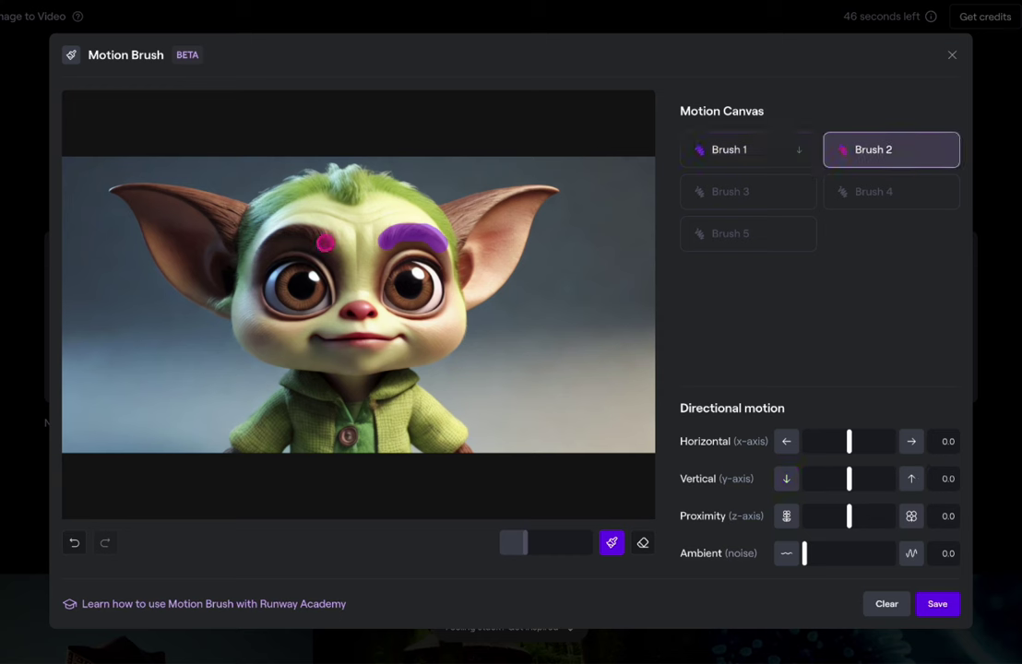
{"action": "mouse_move", "coordinate": [326, 241]}
{"action": "left_mouse_down"}
{"action": "mouse_move", "coordinate": [284, 235]}
{"action": "mouse_move", "coordinate": [265, 247]}
{"action": "left_mouse_up"}
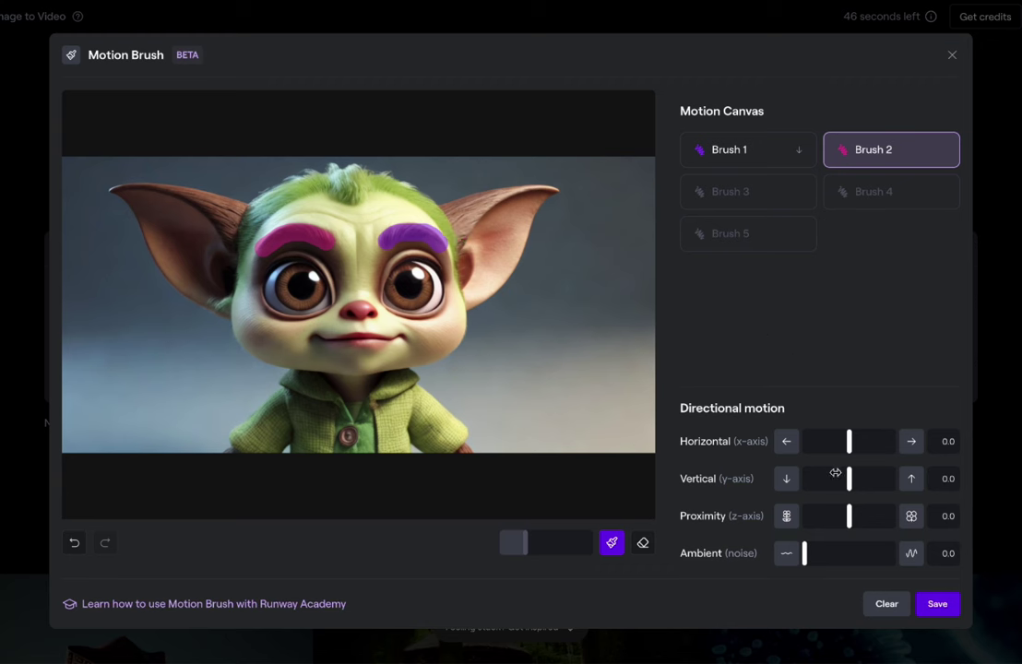
{"action": "left_click", "coordinate": [912, 481]}
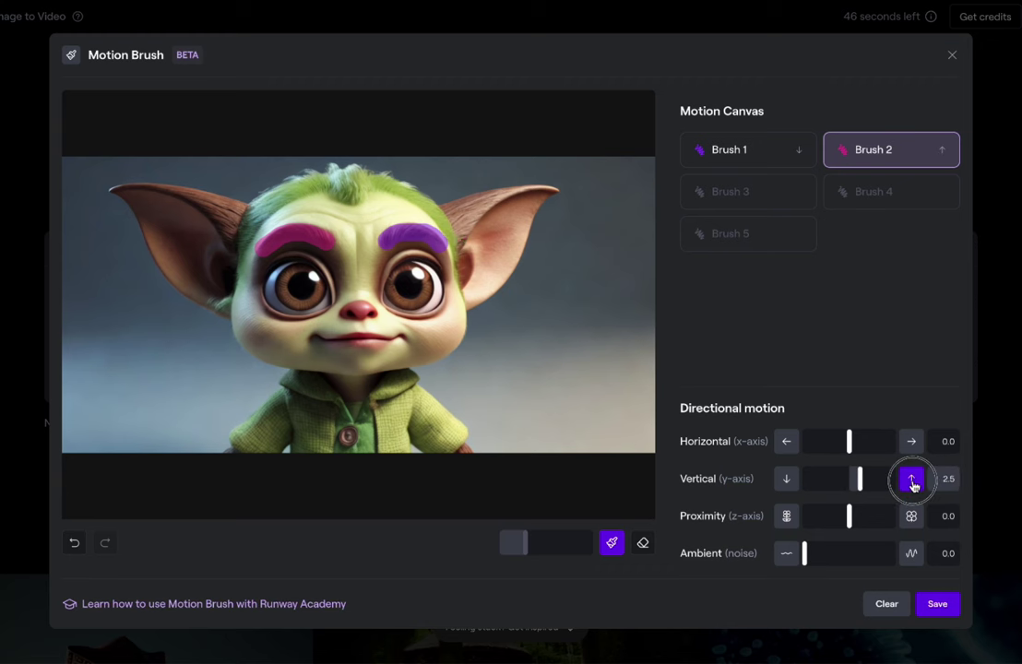
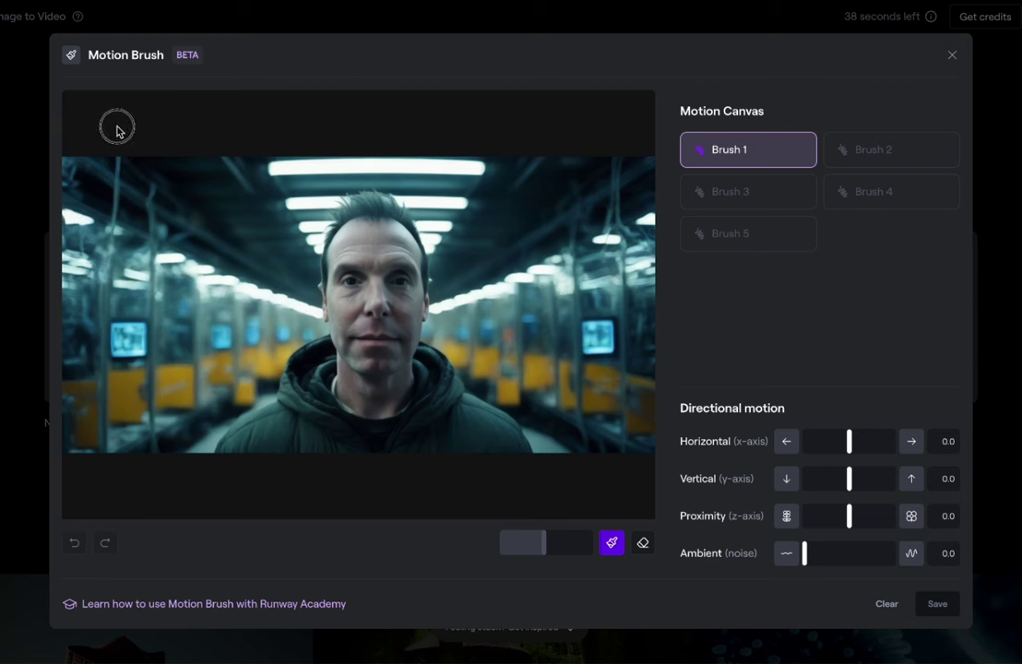
Mask the entire background around the man in the hooded jacket with Brush 1
{"action": "mouse_move", "coordinate": [116, 128]}
{"action": "left_mouse_down"}
{"action": "mouse_move", "coordinate": [397, 167]}
{"action": "mouse_move", "coordinate": [203, 173]}
{"action": "mouse_move", "coordinate": [115, 285]}
{"action": "mouse_move", "coordinate": [491, 290]}
{"action": "mouse_move", "coordinate": [582, 421]}
{"action": "mouse_move", "coordinate": [251, 372]}
{"action": "mouse_move", "coordinate": [230, 341]}
{"action": "left_mouse_up"}
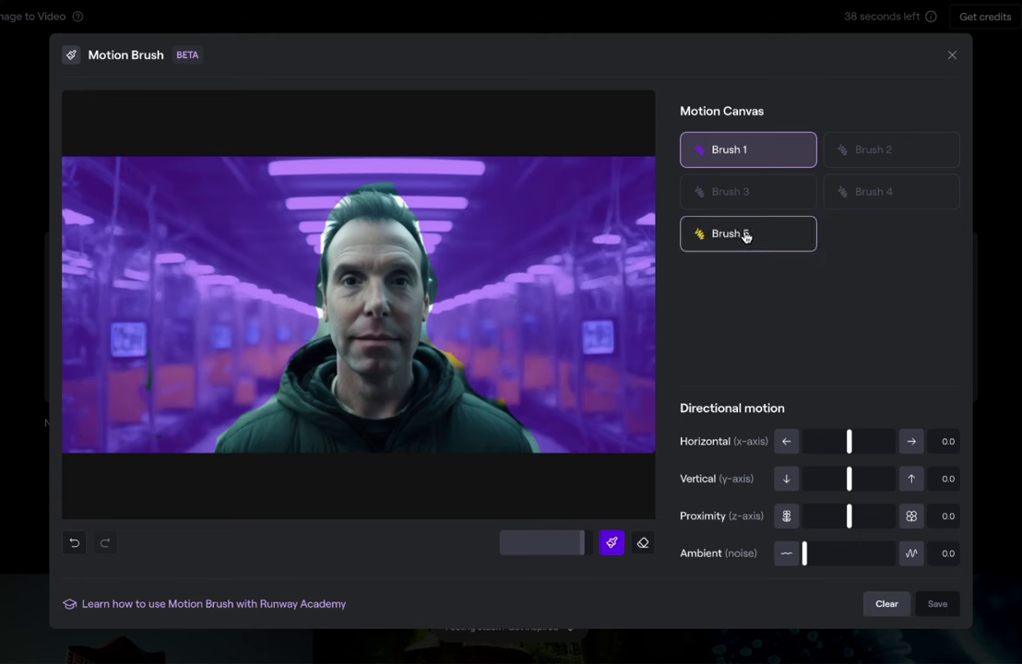
Set the background mask's proximity to 10.0 on Brush 1 and mask the man with Brush 2
{"action": "left_click_drag", "start_coordinate": [848, 517], "coordinate": [932, 522]}
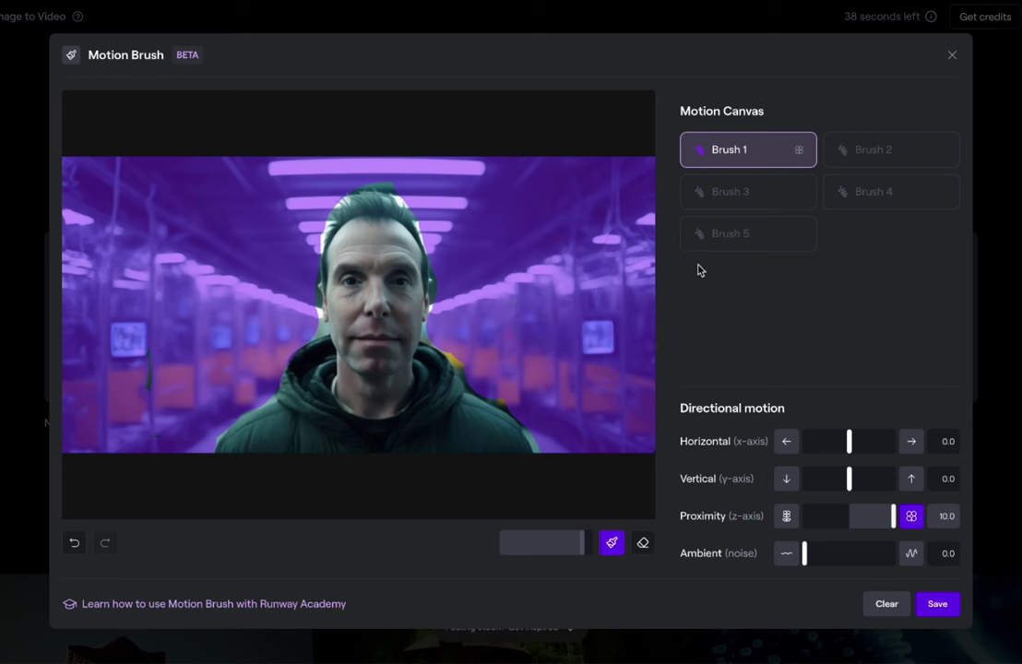
{"action": "left_click", "coordinate": [873, 153]}
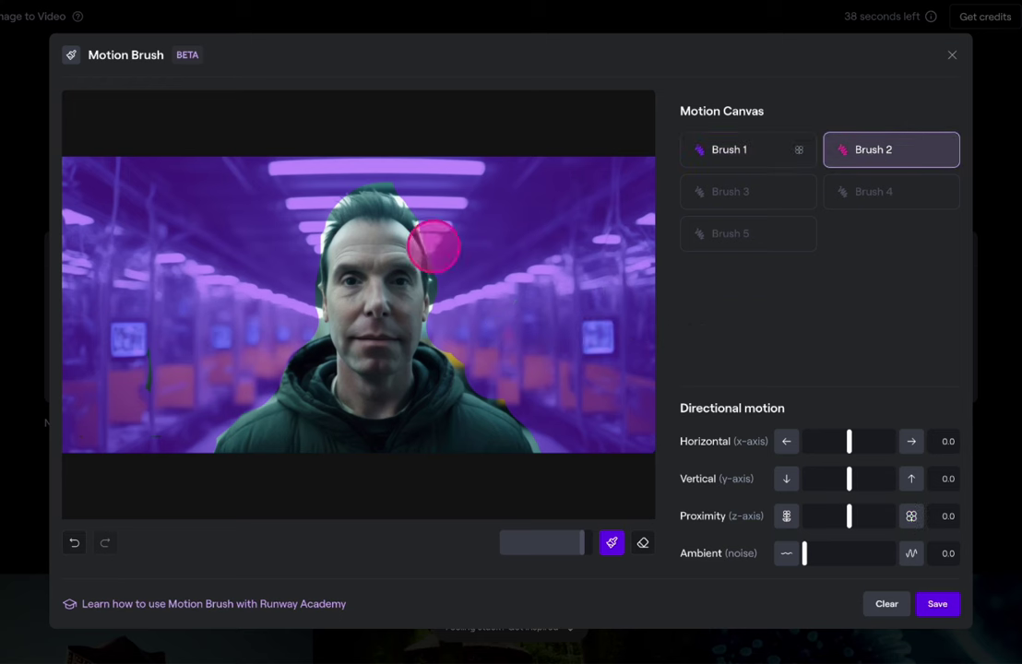
{"action": "mouse_move", "coordinate": [380, 221]}
{"action": "left_mouse_down"}
{"action": "mouse_move", "coordinate": [368, 263]}
{"action": "mouse_move", "coordinate": [413, 370]}
{"action": "mouse_move", "coordinate": [279, 423]}
{"action": "mouse_move", "coordinate": [367, 315]}
{"action": "left_mouse_up"}
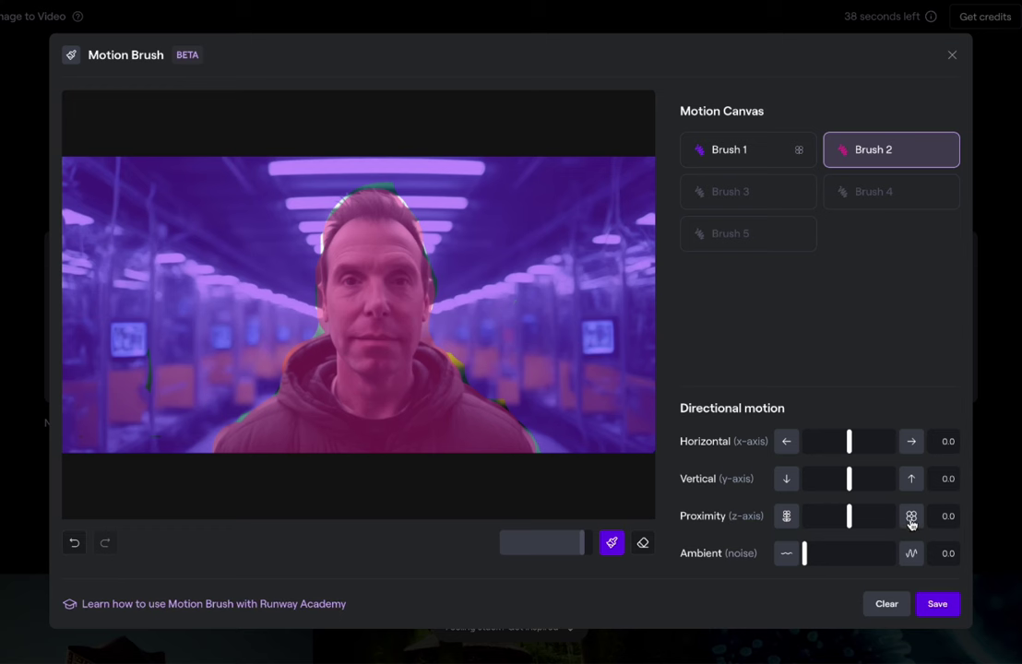
Set Brush 2's proximity to 2.0 for the man and close Motion Brush
{"action": "left_click", "coordinate": [755, 158]}
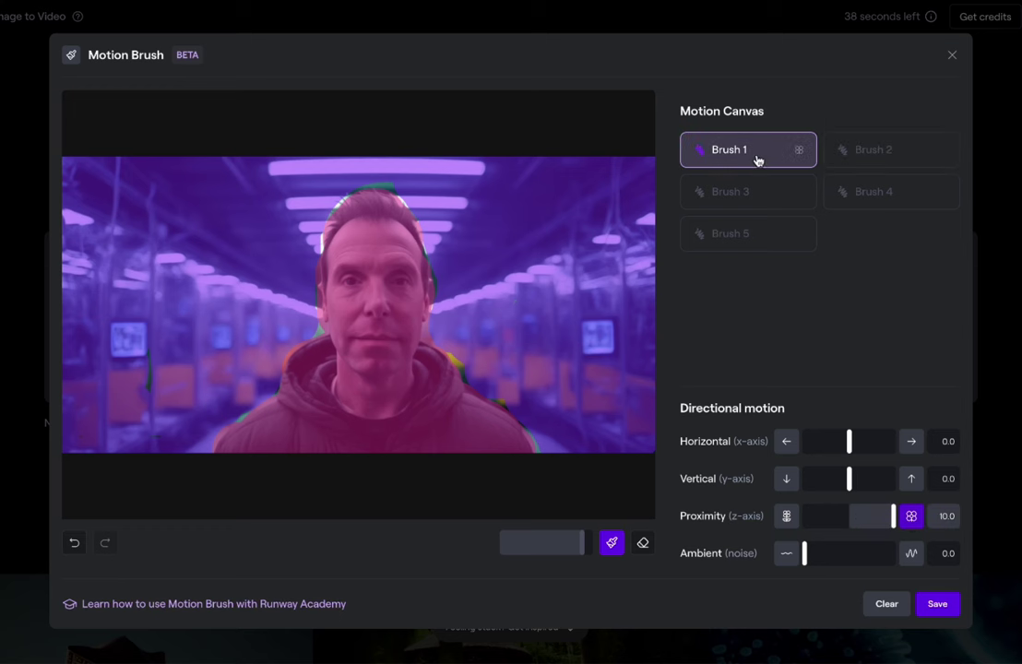
{"action": "left_click", "coordinate": [874, 161]}
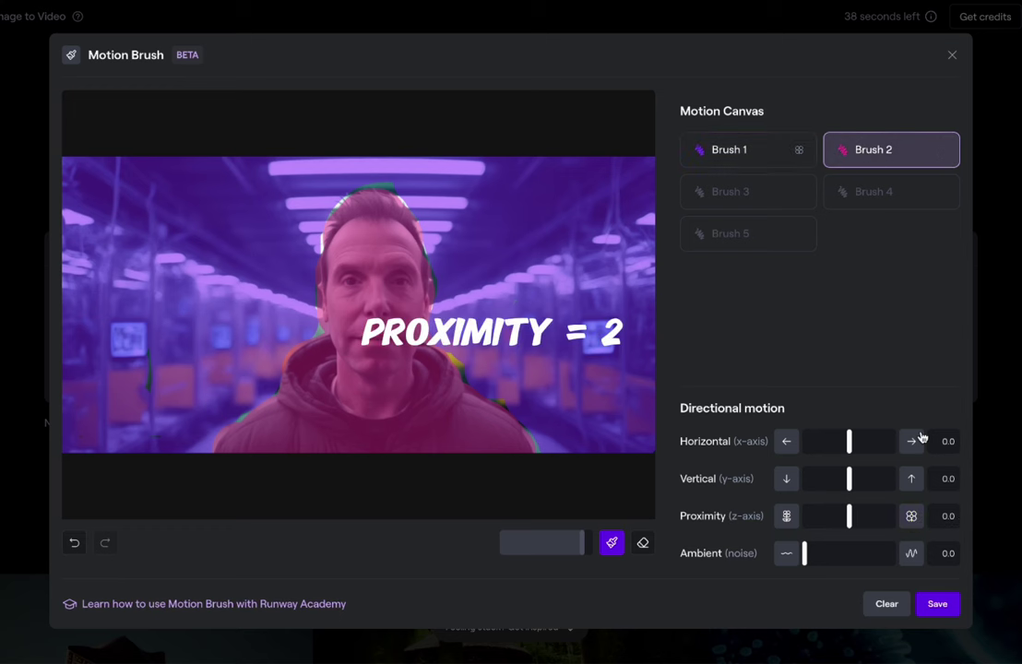
{"action": "left_click", "coordinate": [911, 517]}
{"action": "left_click", "coordinate": [911, 516]}
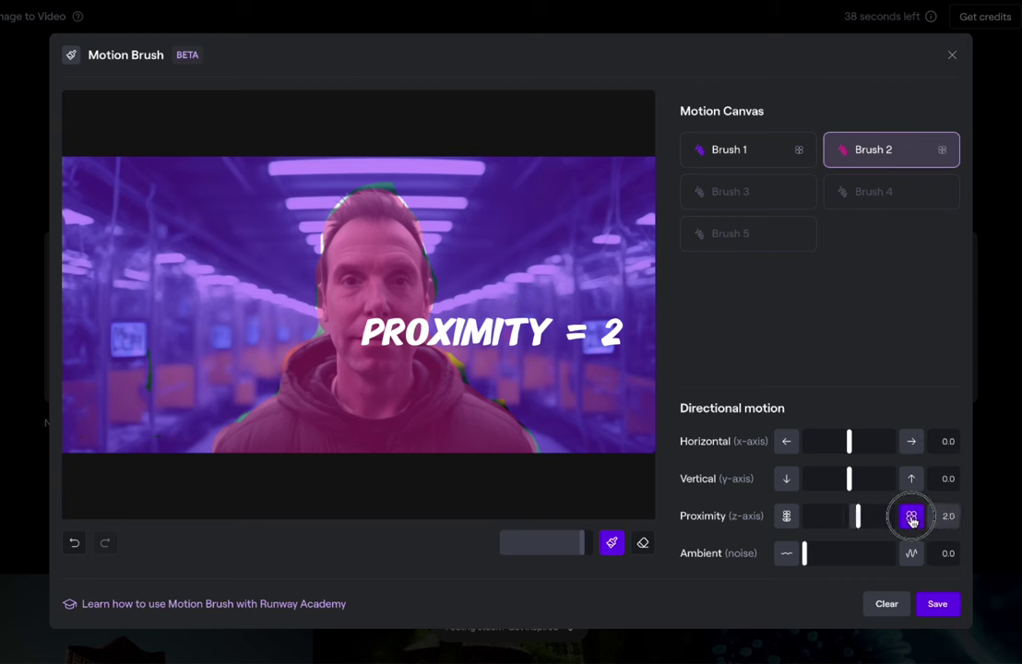
{"action": "left_click", "coordinate": [789, 520]}
{"action": "left_click", "coordinate": [687, 138]}
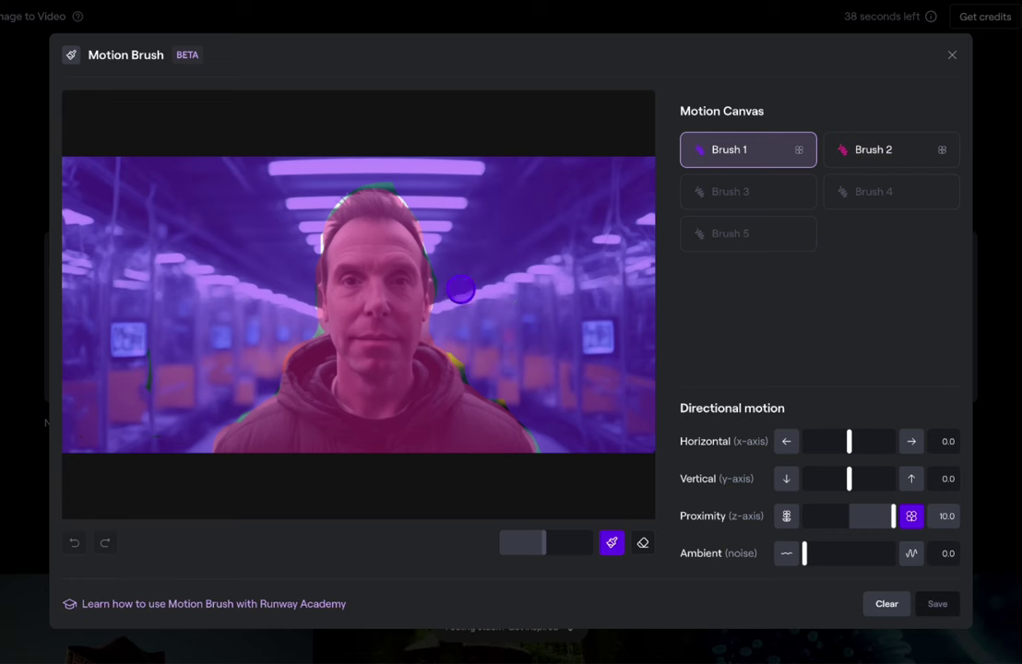
{"action": "left_click", "coordinate": [953, 56]}
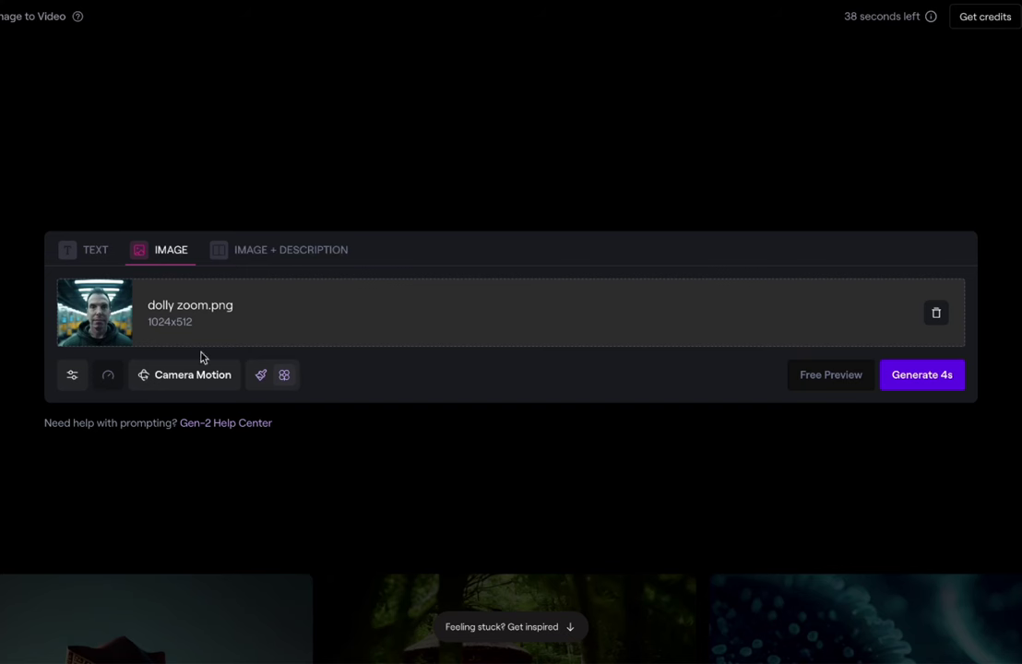
Set the camera motion's zoom to -1.0 for dolly zoom.png and save it
{"action": "left_click", "coordinate": [189, 376]}
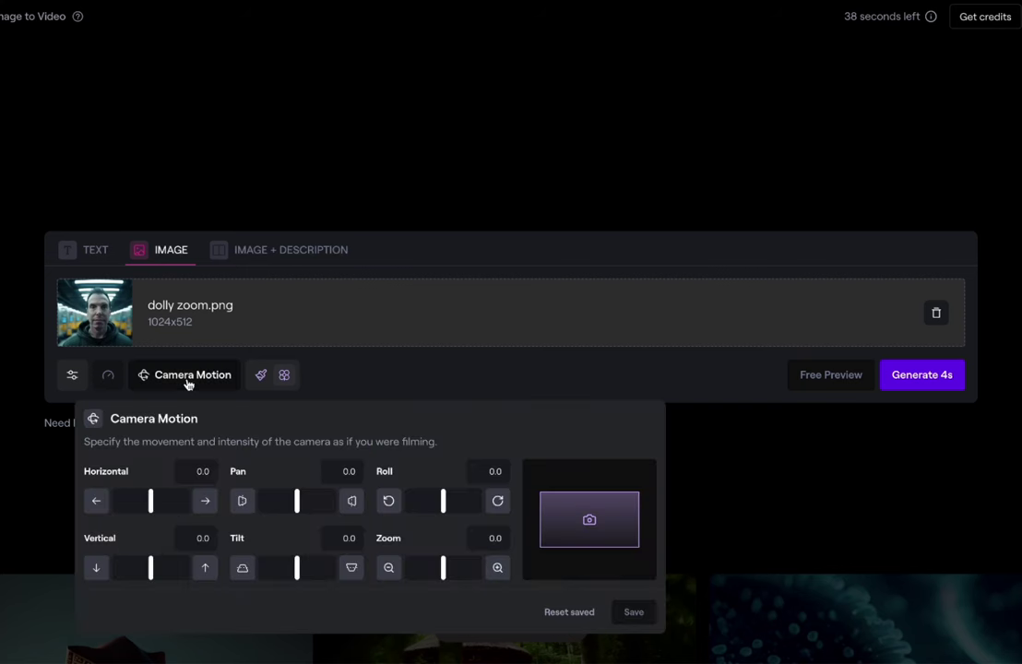
{"action": "left_click", "coordinate": [388, 568]}
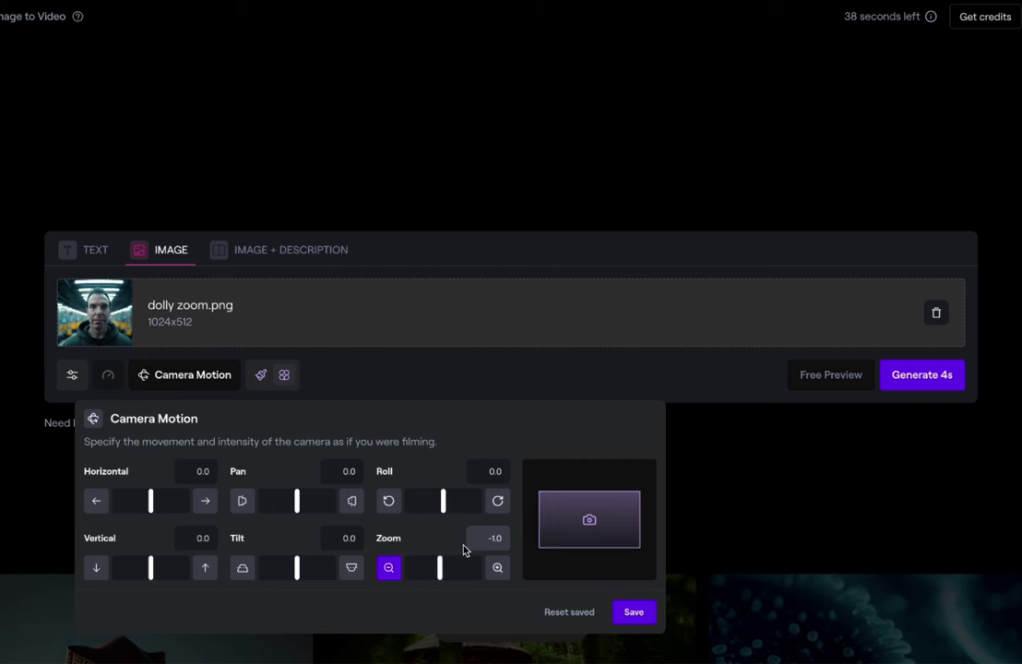
{"action": "left_click", "coordinate": [634, 613]}
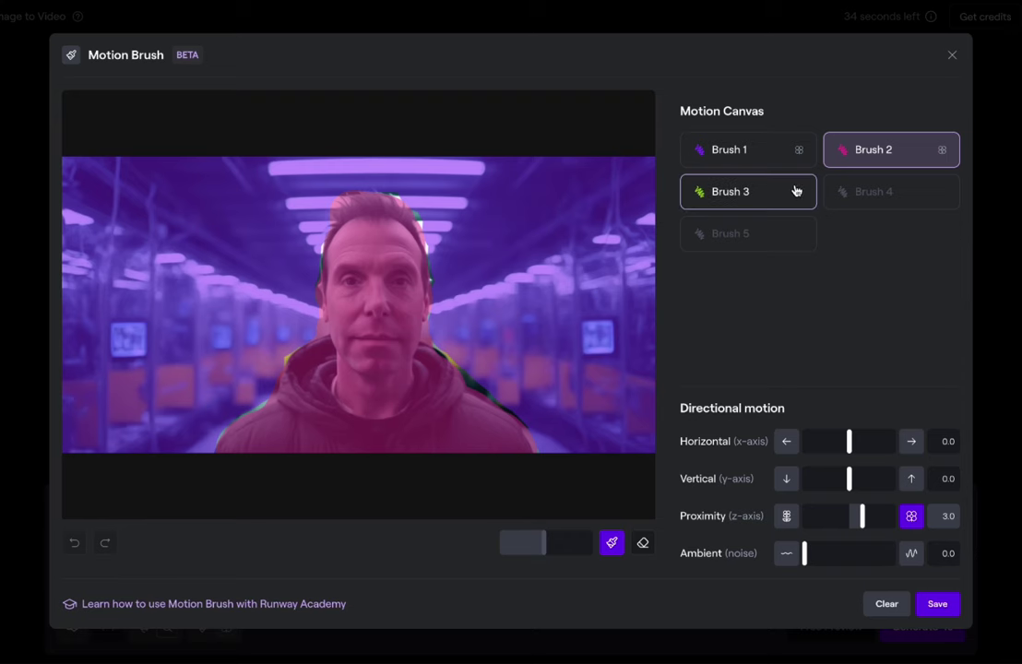
Check both motion brushes, set the camera zoom to -3.0, and generate another 4-second video
{"action": "left_click", "coordinate": [764, 150]}
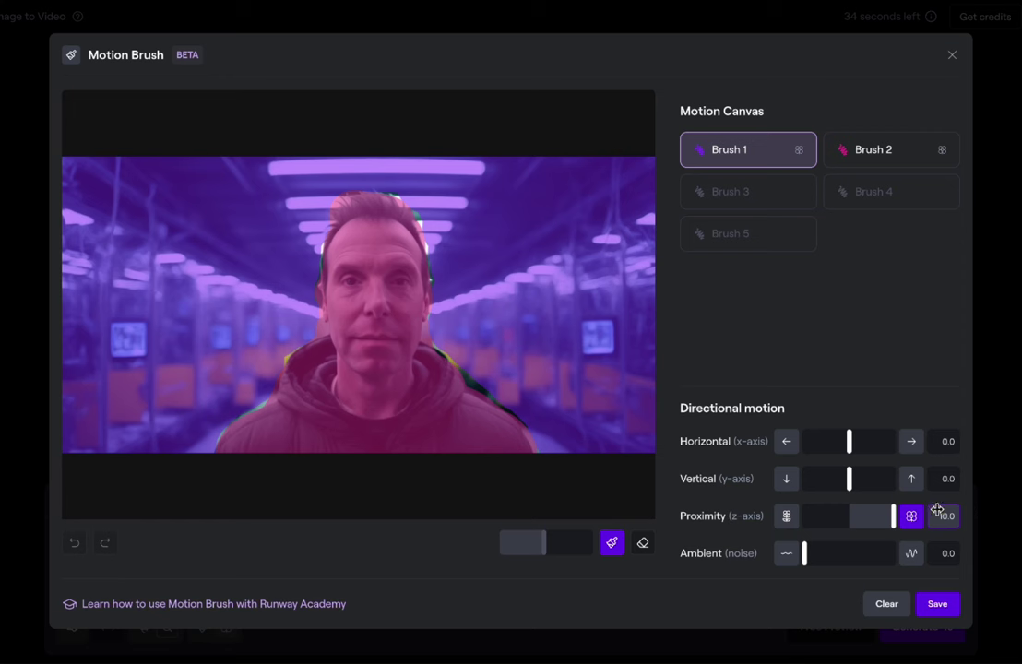
{"action": "left_click", "coordinate": [891, 142]}
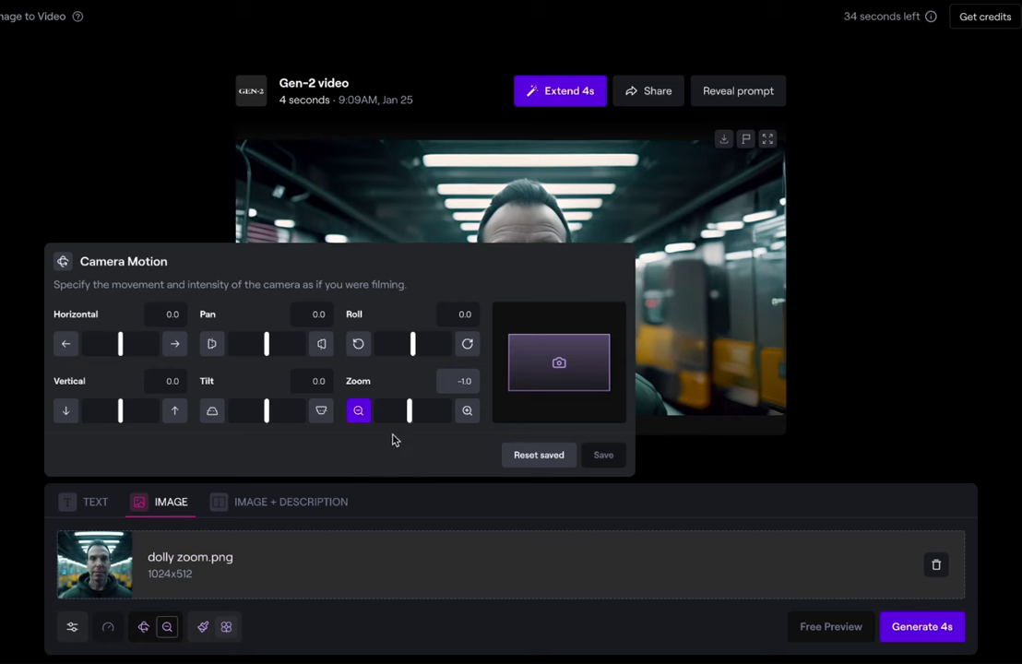
{"action": "left_click", "coordinate": [359, 411]}
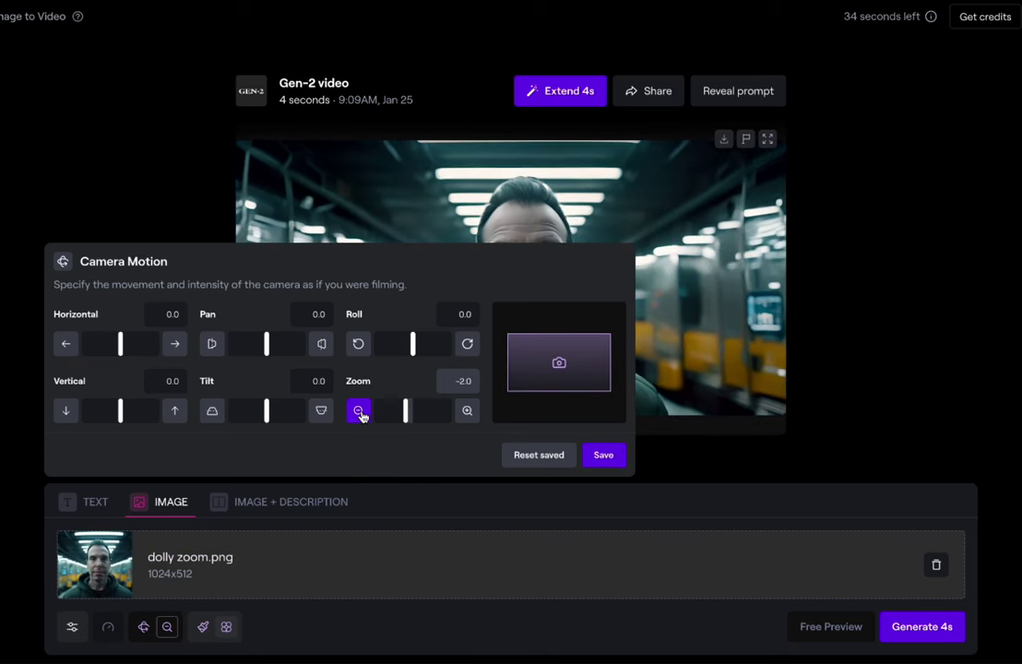
{"action": "left_click", "coordinate": [359, 412]}
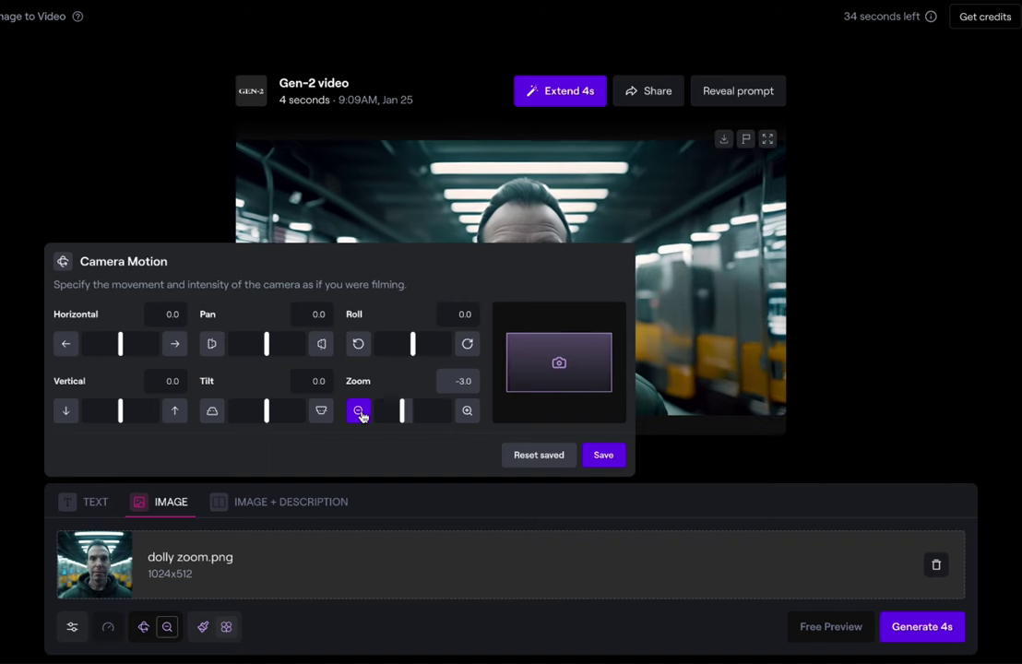
{"action": "left_click", "coordinate": [607, 461]}
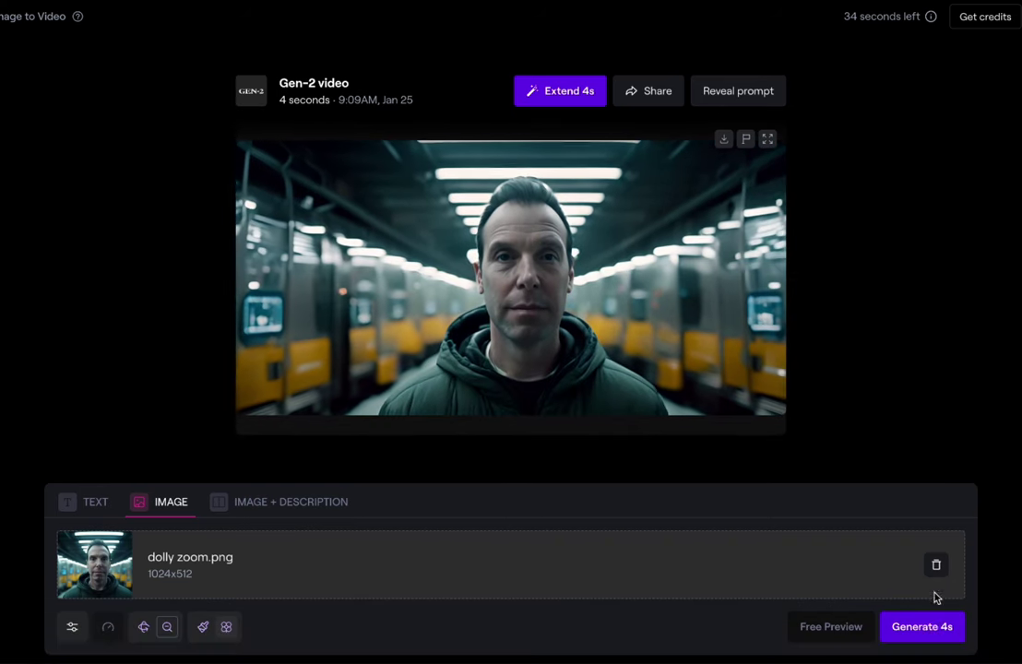
{"action": "left_click", "coordinate": [927, 627]}
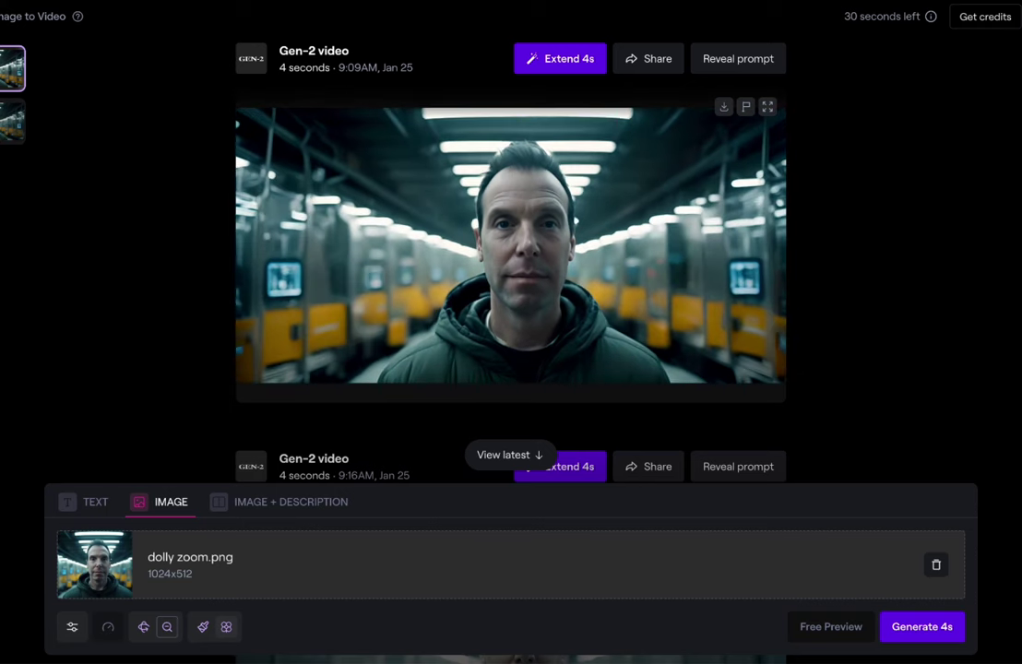
Set Brush 2's proximity to 3.0, save the brushes, and generate another 4-second video of the man
{"action": "scroll", "coordinate": [260, 292], "scroll_direction": "down", "scroll_amount": 4}
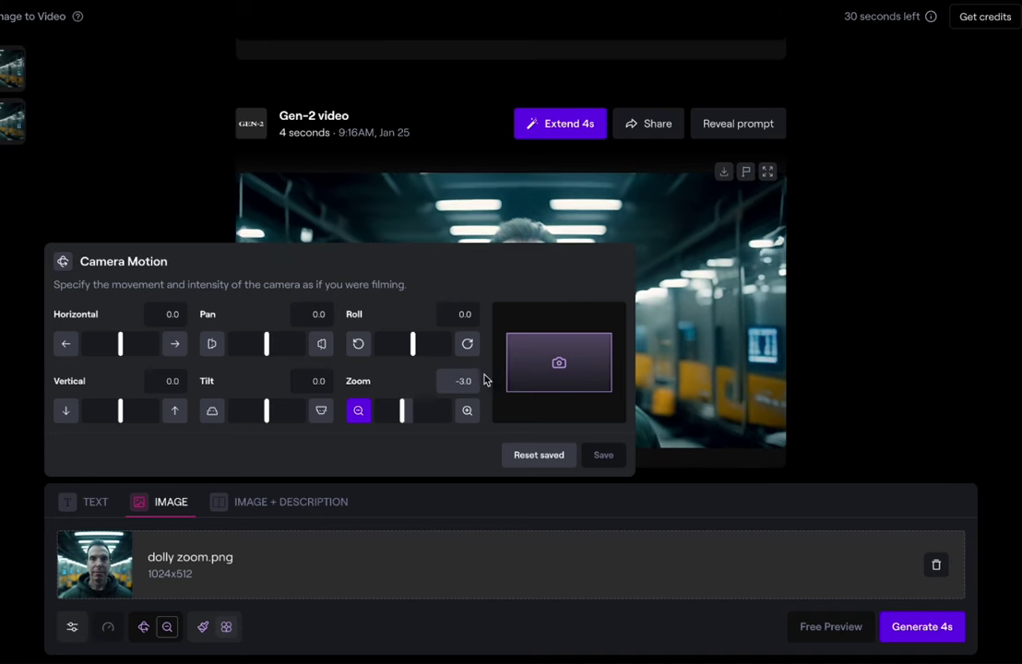
{"action": "left_click", "coordinate": [810, 401]}
{"action": "left_click", "coordinate": [203, 626]}
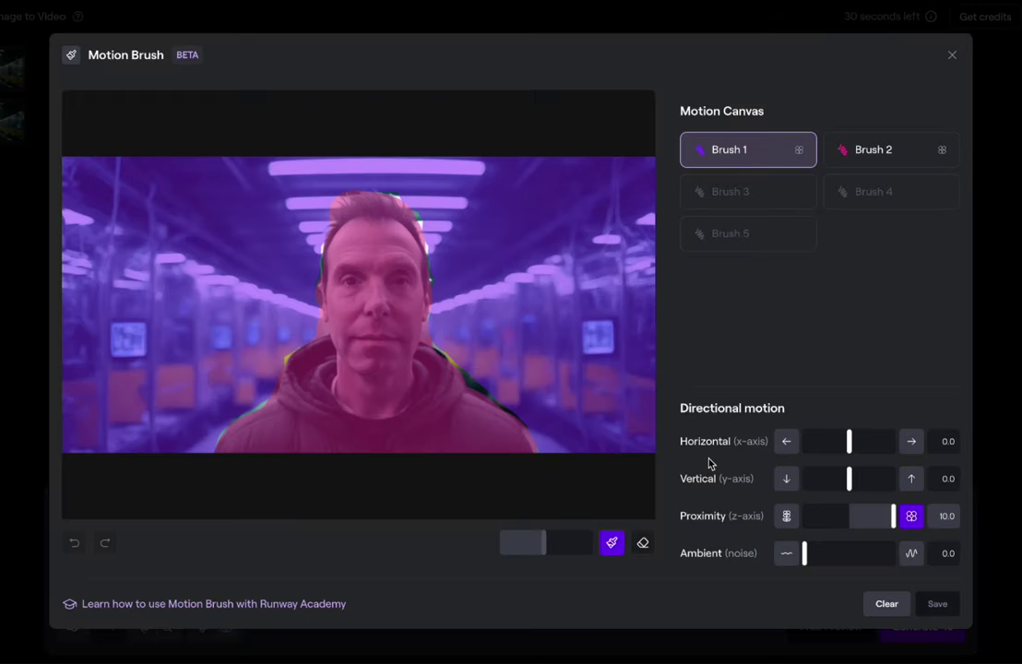
{"action": "left_click", "coordinate": [887, 153]}
{"action": "left_click", "coordinate": [912, 519]}
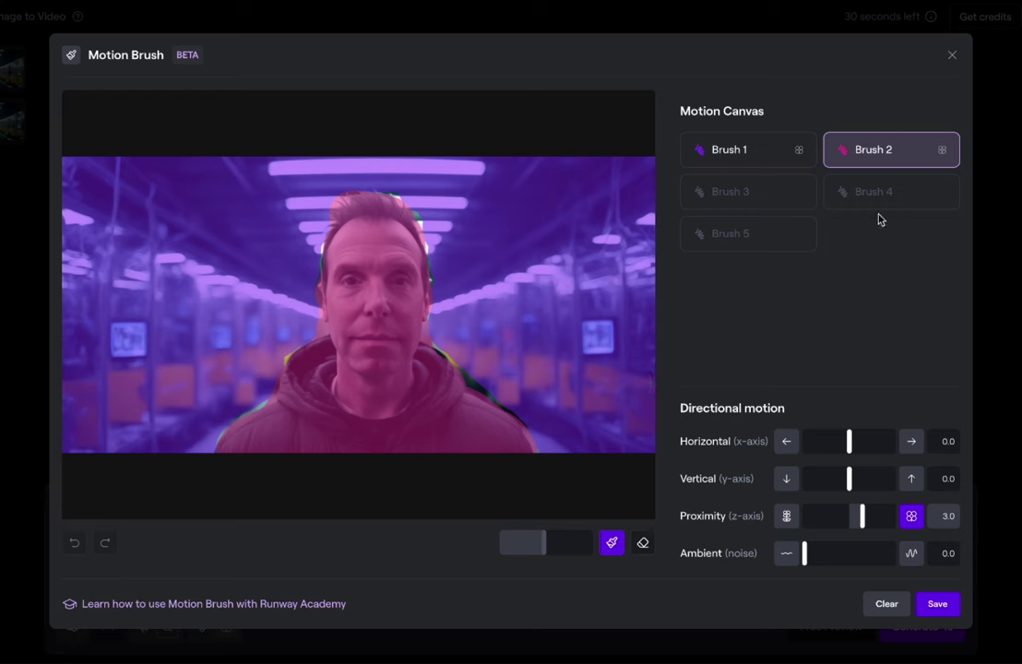
{"action": "left_click", "coordinate": [940, 603]}
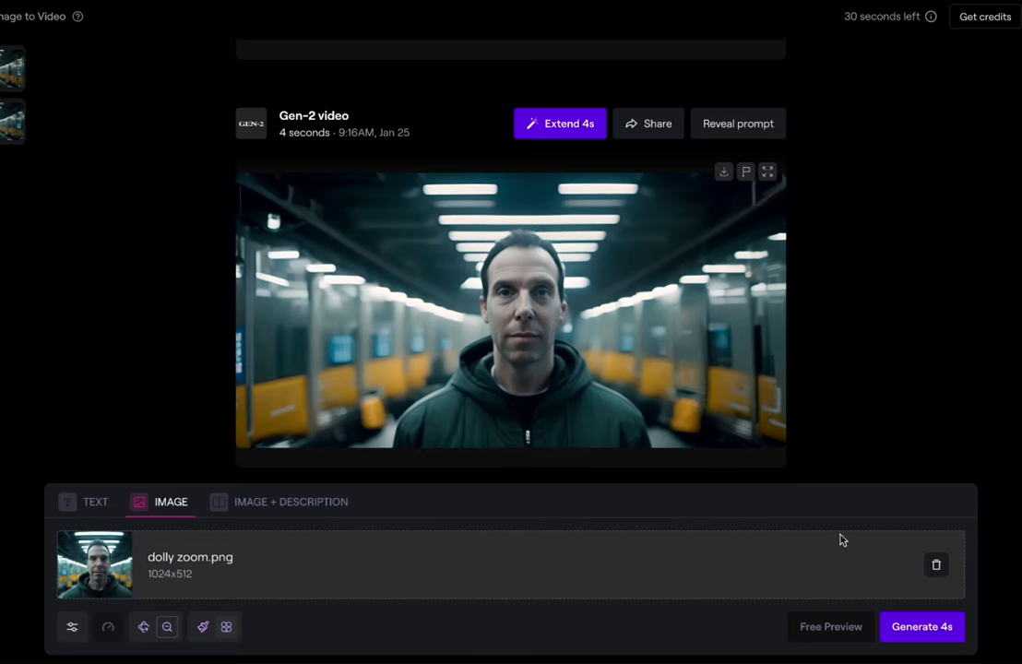
{"action": "left_click", "coordinate": [166, 626]}
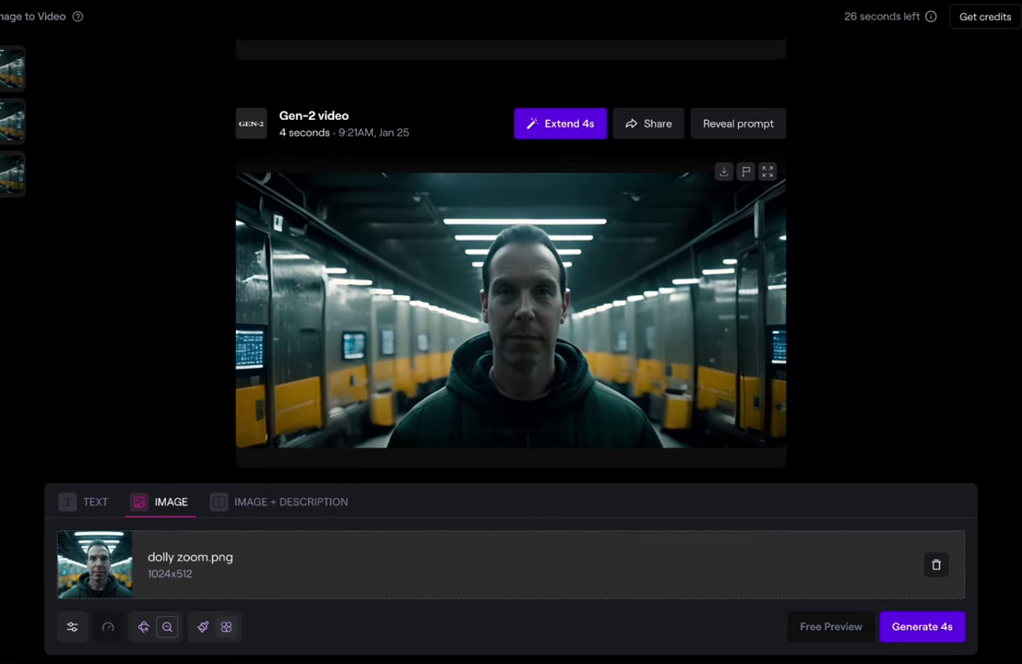
{"action": "scroll", "coordinate": [935, 187], "scroll_direction": "up", "scroll_amount": 8}
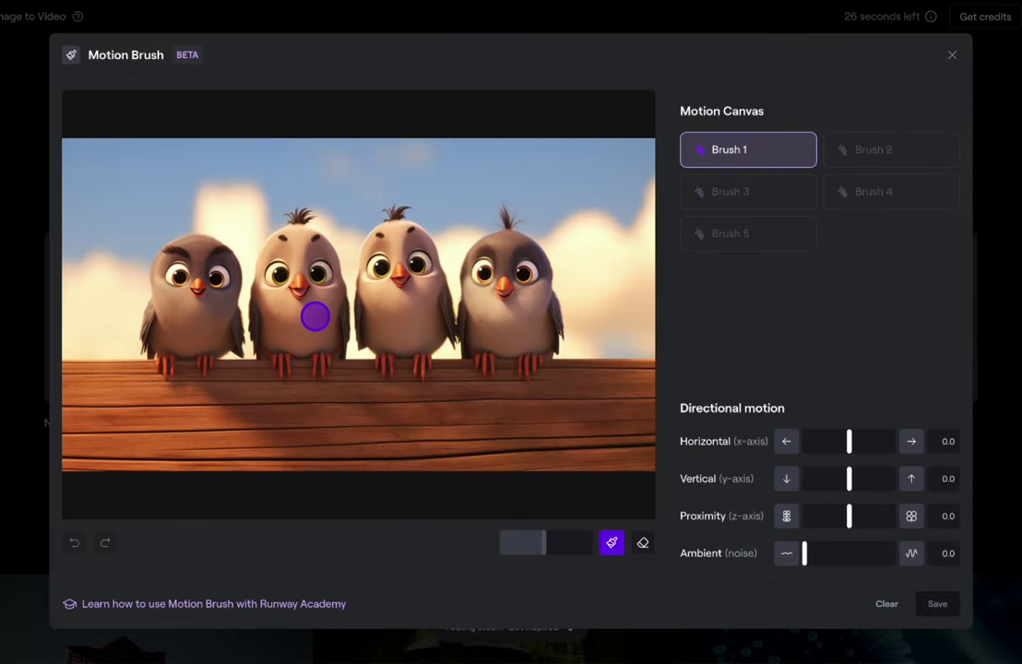
Mask the first bird's eyes with Brush 1 moving right, and the second and fourth birds' upper bodies with Brush 2 moving down
{"action": "left_click", "coordinate": [217, 278]}
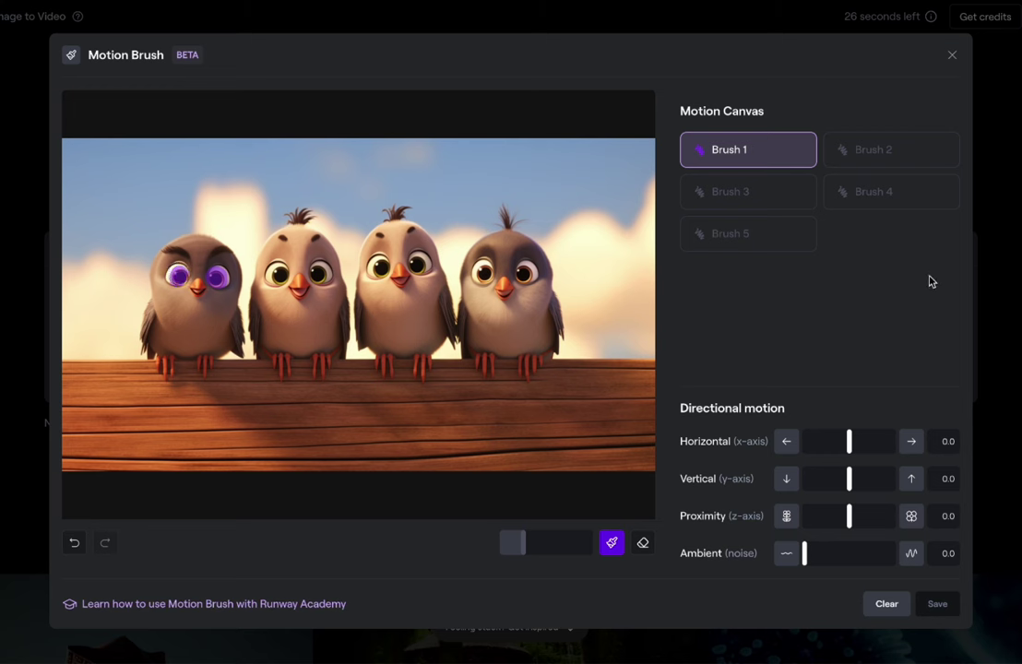
{"action": "left_click", "coordinate": [911, 443]}
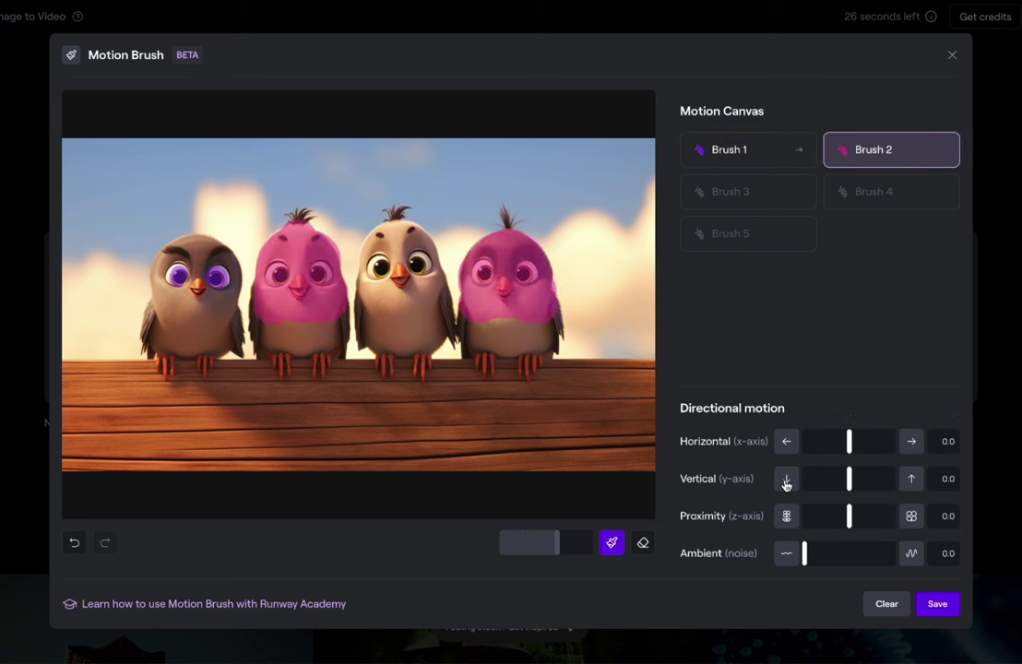
{"action": "left_click", "coordinate": [786, 481]}
Mask the third bird's upper body with Brush 3 and set its vertical motion to 3.0
{"action": "left_click", "coordinate": [797, 194]}
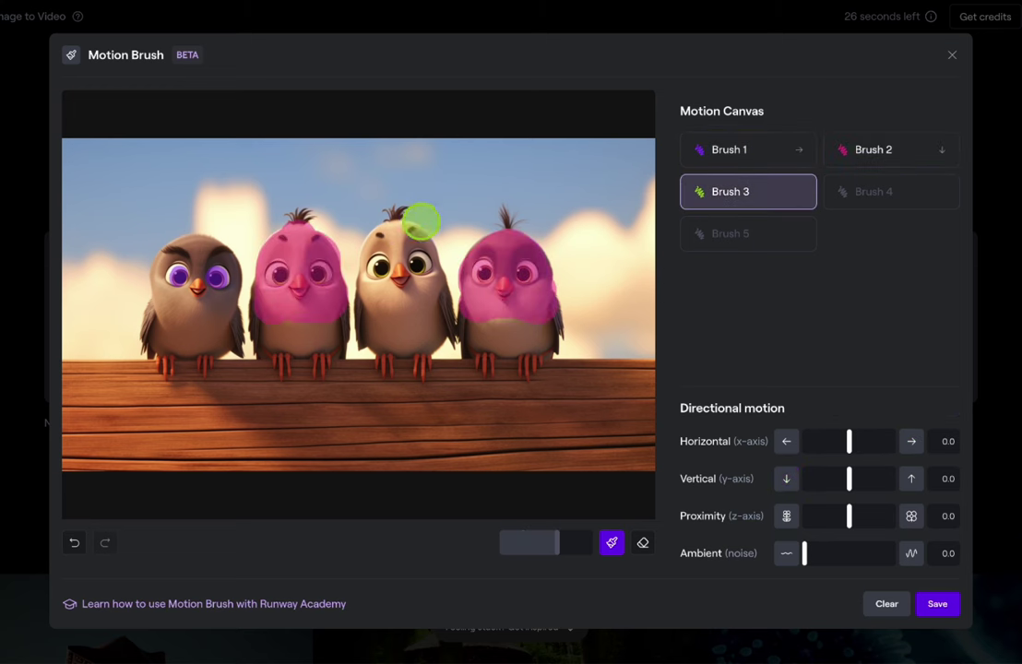
{"action": "left_click", "coordinate": [382, 244]}
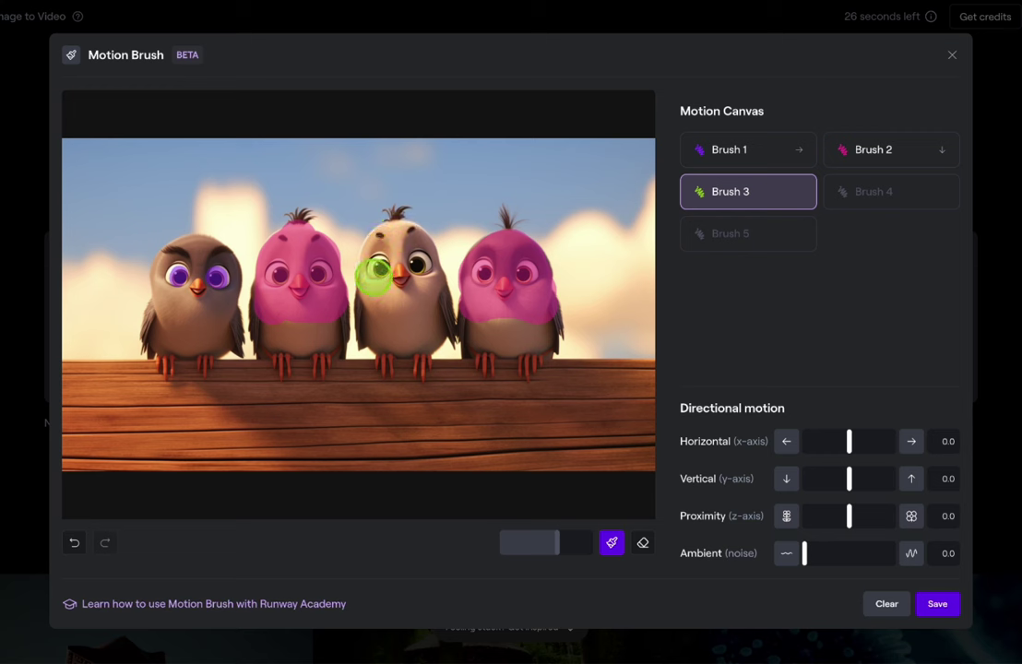
{"action": "mouse_move", "coordinate": [373, 289]}
{"action": "left_mouse_down"}
{"action": "mouse_move", "coordinate": [431, 285]}
{"action": "mouse_move", "coordinate": [429, 256]}
{"action": "mouse_move", "coordinate": [346, 221]}
{"action": "mouse_move", "coordinate": [360, 233]}
{"action": "left_mouse_up"}
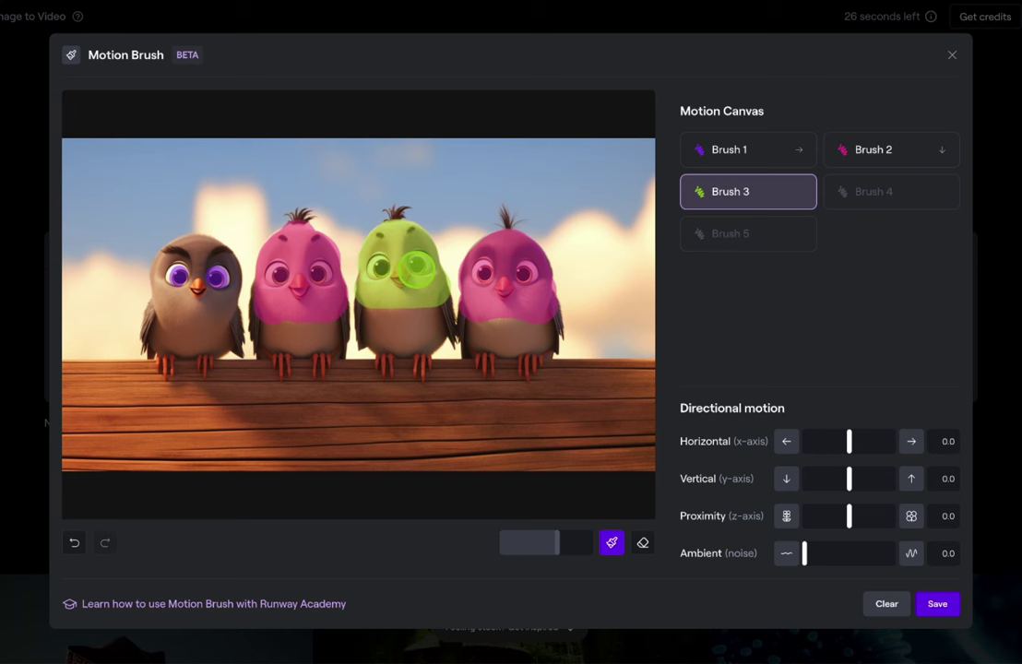
{"action": "left_click", "coordinate": [912, 482]}
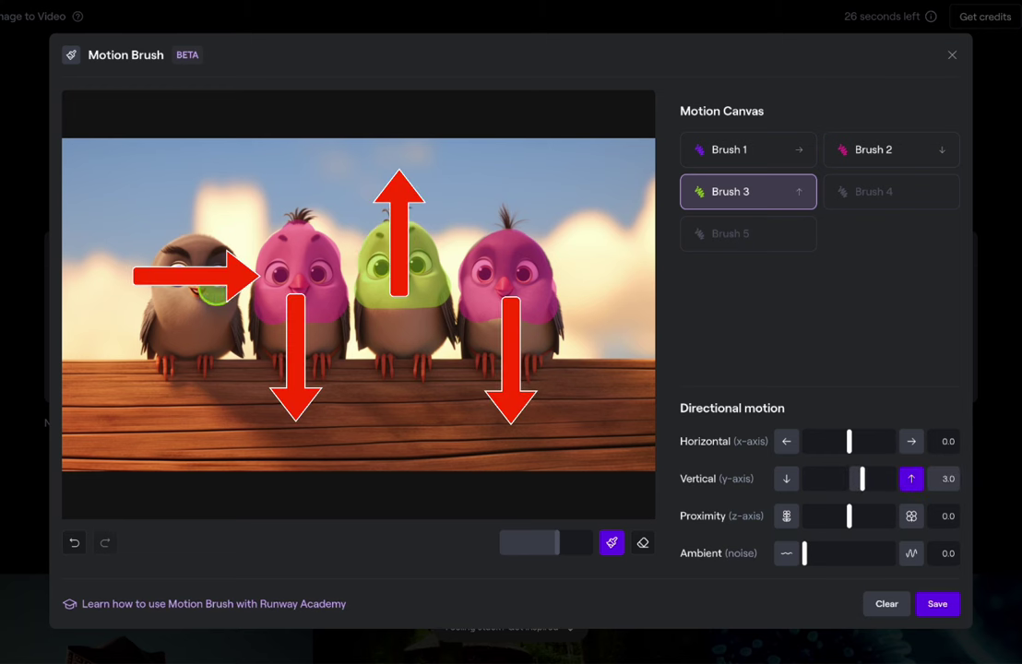
Mask the head tufts of the three birds on the image's right with a smaller Brush 4 and give them ambient motion
{"action": "key", "text": "4"}
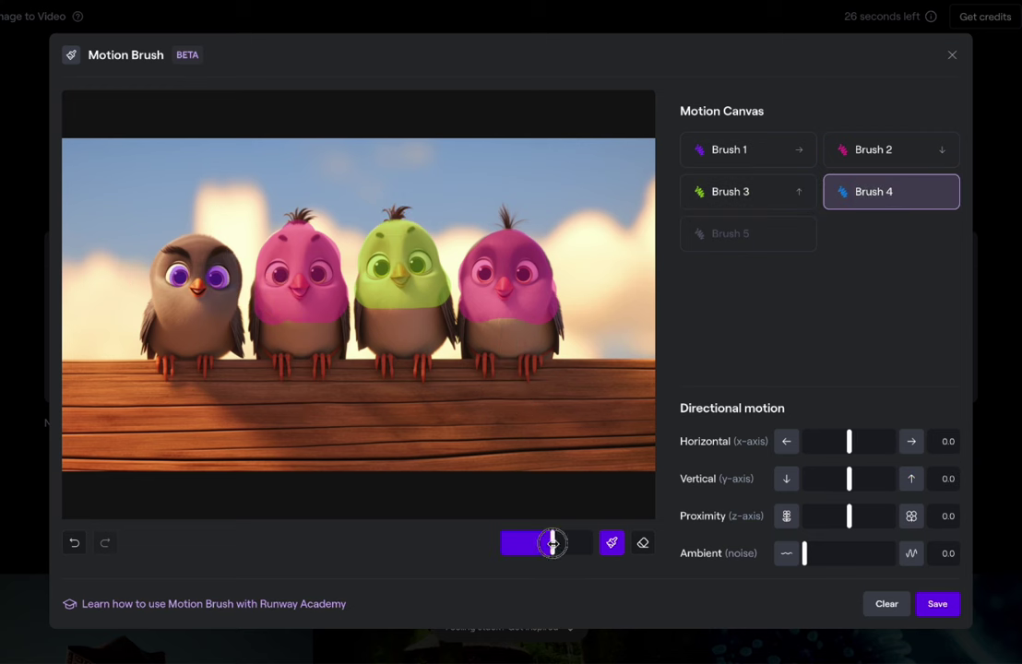
{"action": "left_click_drag", "start_coordinate": [552, 543], "coordinate": [522, 514]}
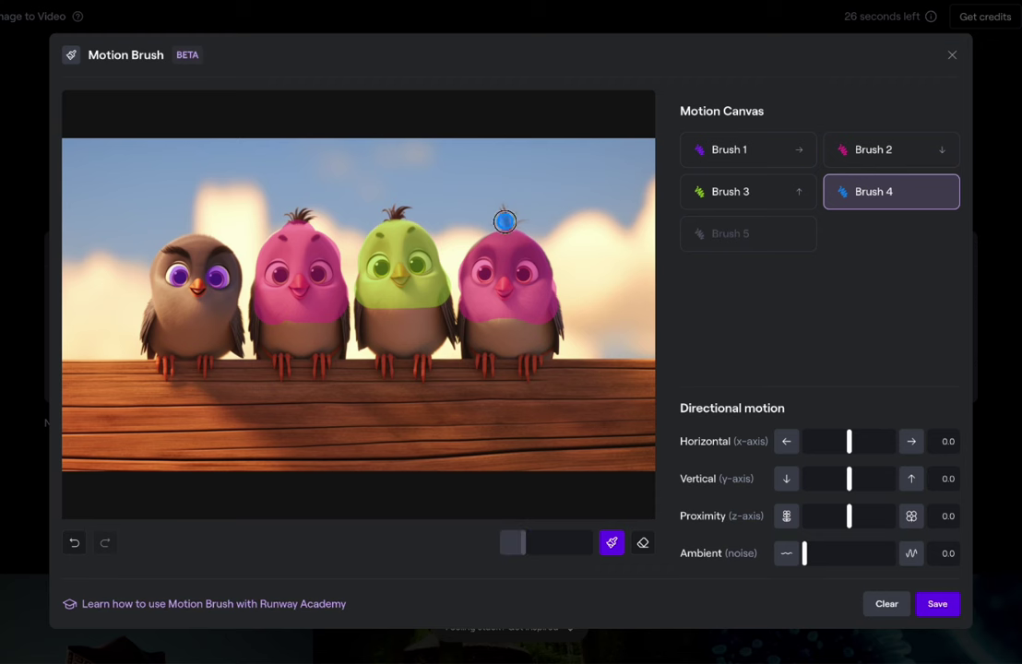
{"action": "mouse_move", "coordinate": [507, 216]}
{"action": "left_mouse_down"}
{"action": "mouse_move", "coordinate": [497, 215]}
{"action": "mouse_move", "coordinate": [510, 222]}
{"action": "left_mouse_up"}
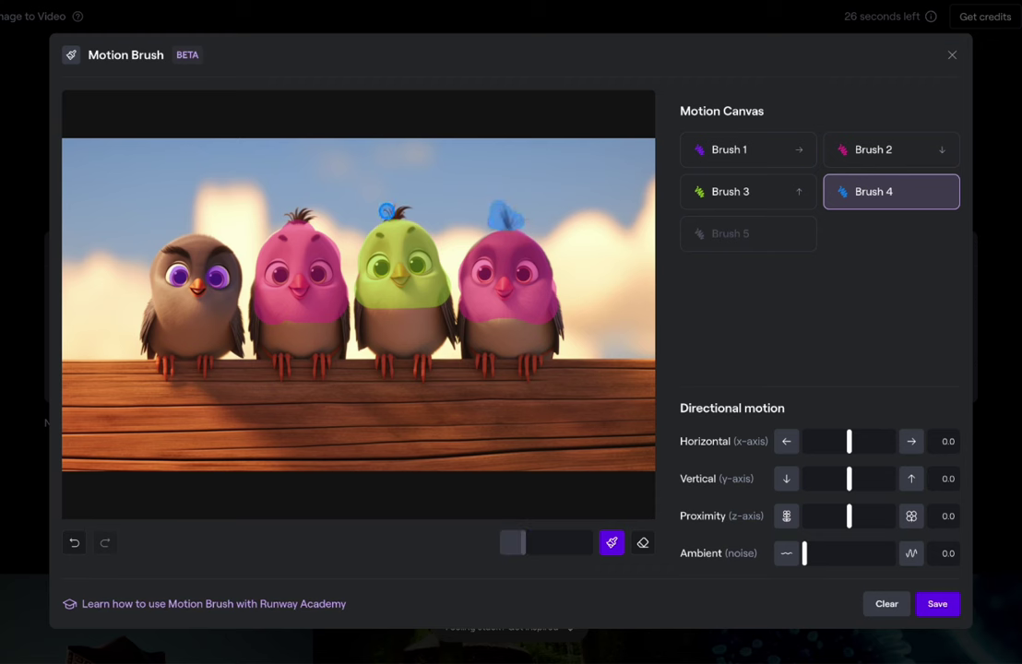
{"action": "mouse_move", "coordinate": [389, 211]}
{"action": "left_mouse_down"}
{"action": "mouse_move", "coordinate": [406, 209]}
{"action": "mouse_move", "coordinate": [387, 214]}
{"action": "left_mouse_up"}
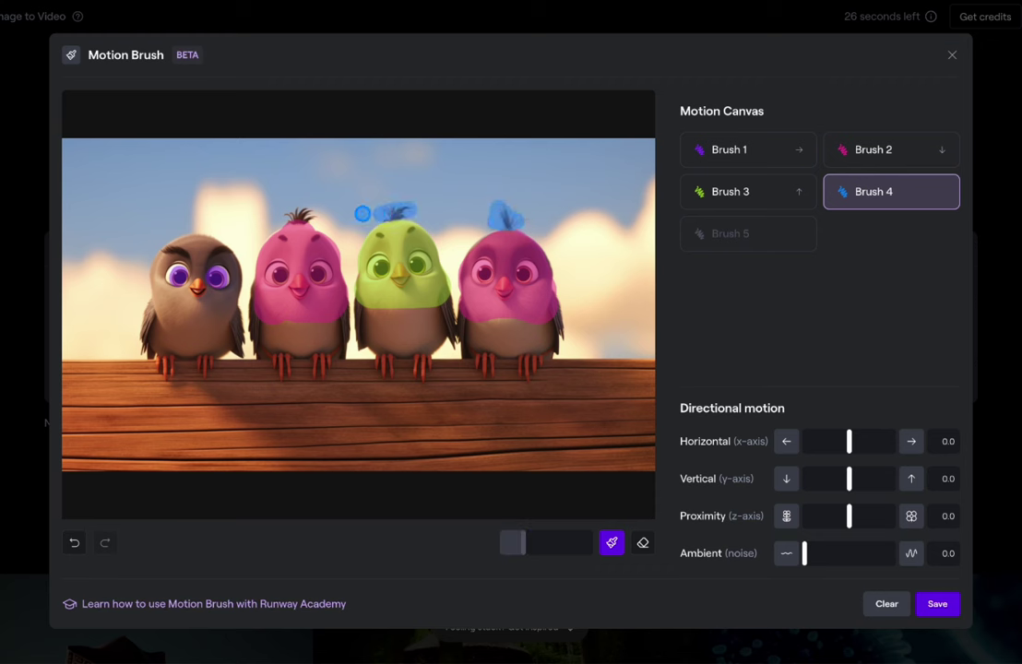
{"action": "left_click_drag", "start_coordinate": [315, 216], "coordinate": [294, 215]}
Mask the clouds behind the birds and parts of the upper sky with Brush 5
{"action": "left_click", "coordinate": [748, 234]}
{"action": "left_click_drag", "start_coordinate": [212, 185], "coordinate": [92, 231]}
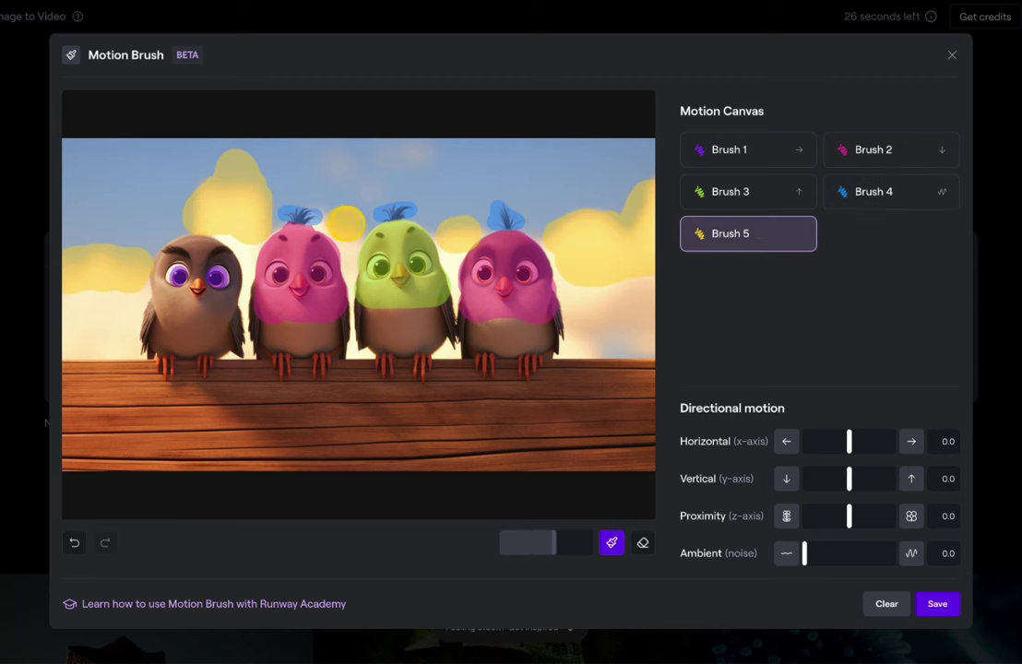
{"action": "left_click_drag", "start_coordinate": [332, 161], "coordinate": [482, 138]}
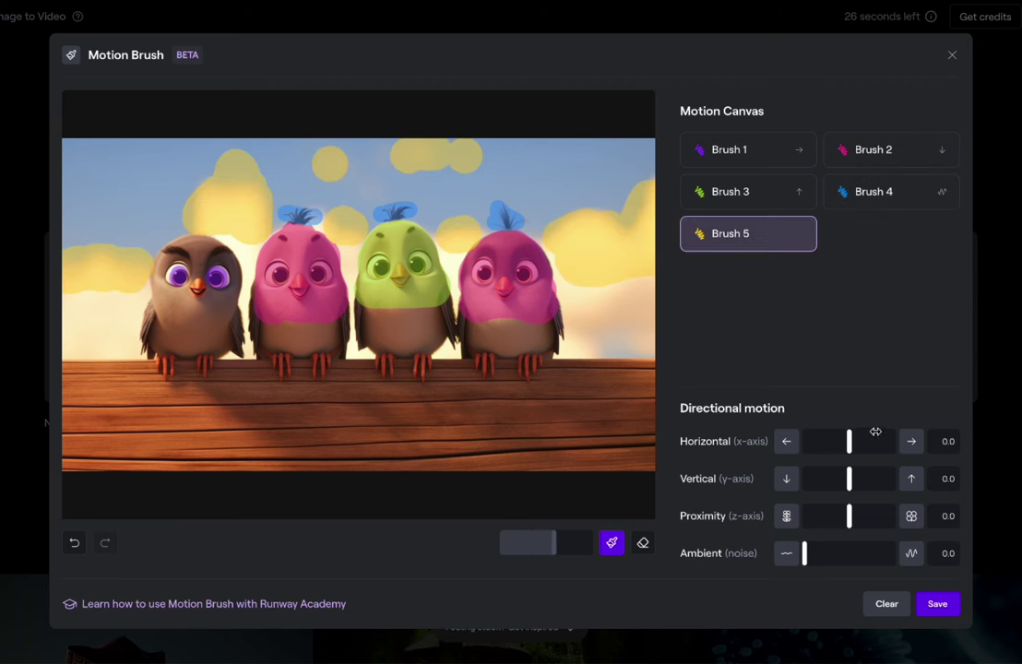
Give the Brush 5 clouds rightward horizontal motion with ambient noise and generate the 4-second birds video
{"action": "left_click", "coordinate": [911, 443]}
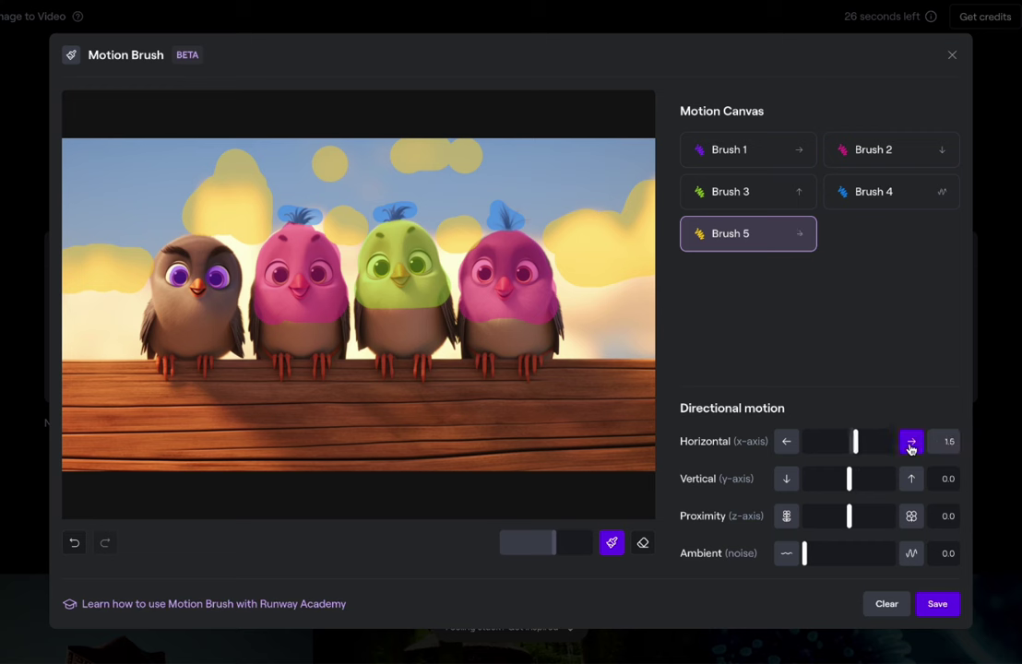
{"action": "left_click_drag", "start_coordinate": [805, 553], "coordinate": [851, 555]}
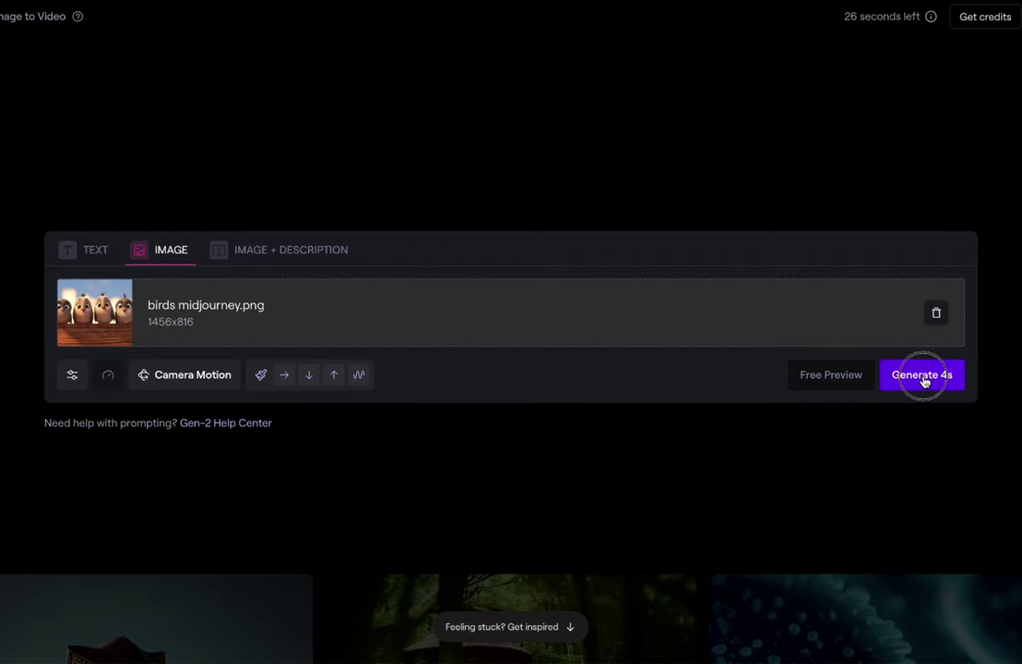
{"action": "left_click", "coordinate": [923, 378]}
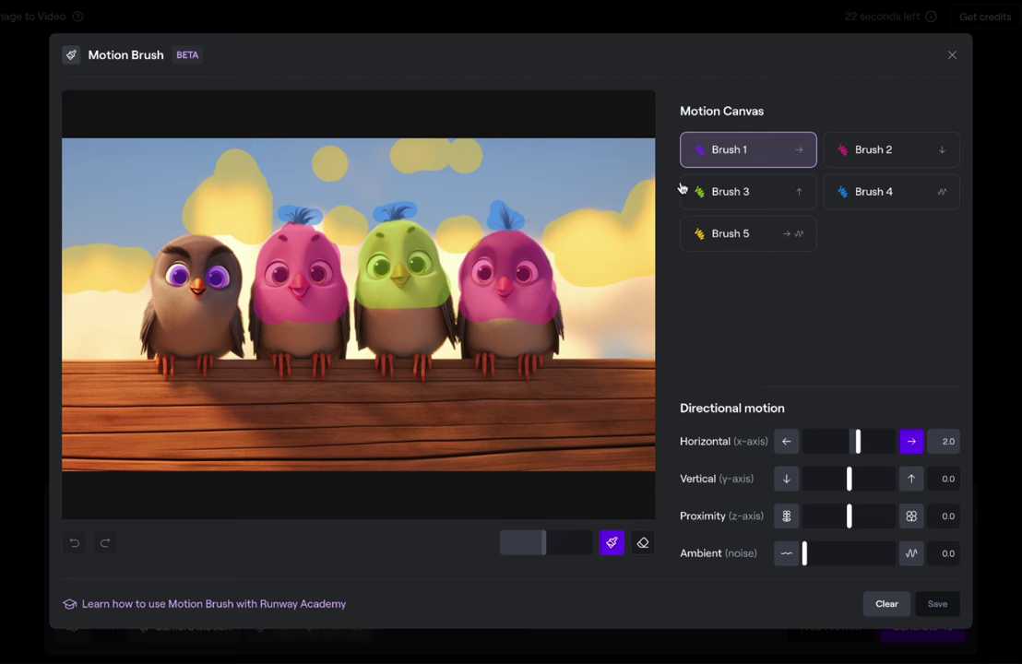
Erase the Brush 1 mask from the first bird's eyes and mask that bird's head with Brush 3 instead
{"action": "left_click", "coordinate": [643, 542]}
{"action": "left_click_drag", "start_coordinate": [176, 274], "coordinate": [213, 280]}
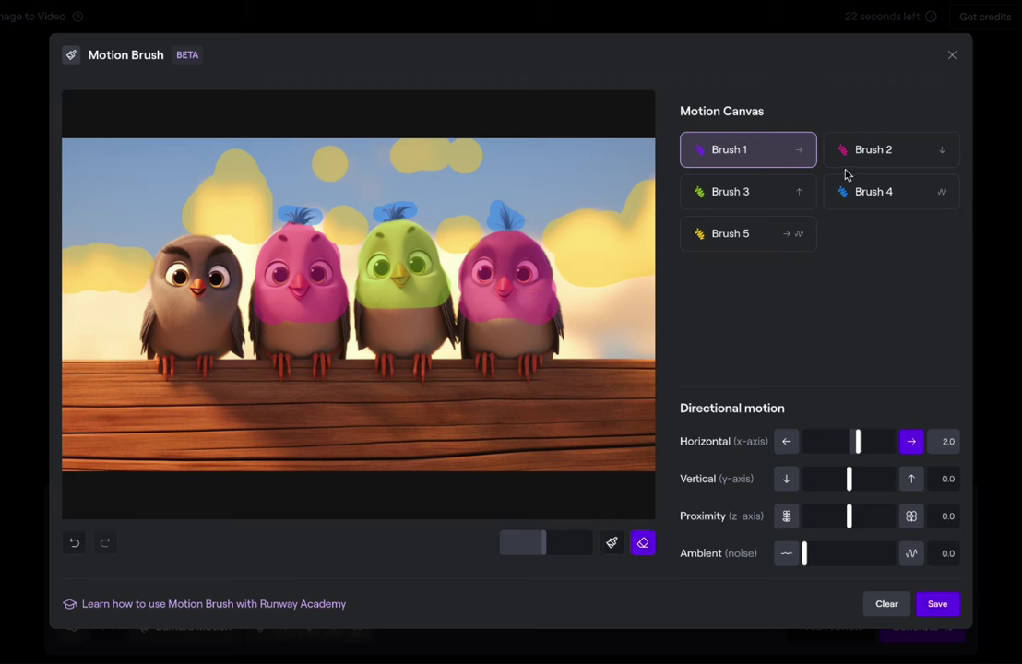
{"action": "left_click", "coordinate": [746, 197]}
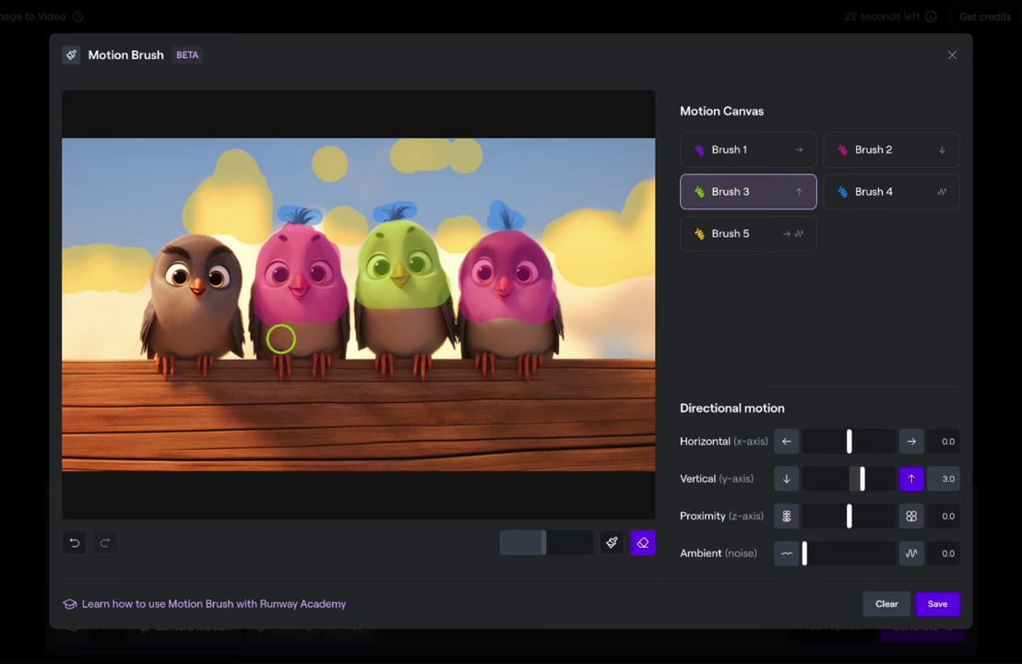
{"action": "left_click", "coordinate": [613, 545]}
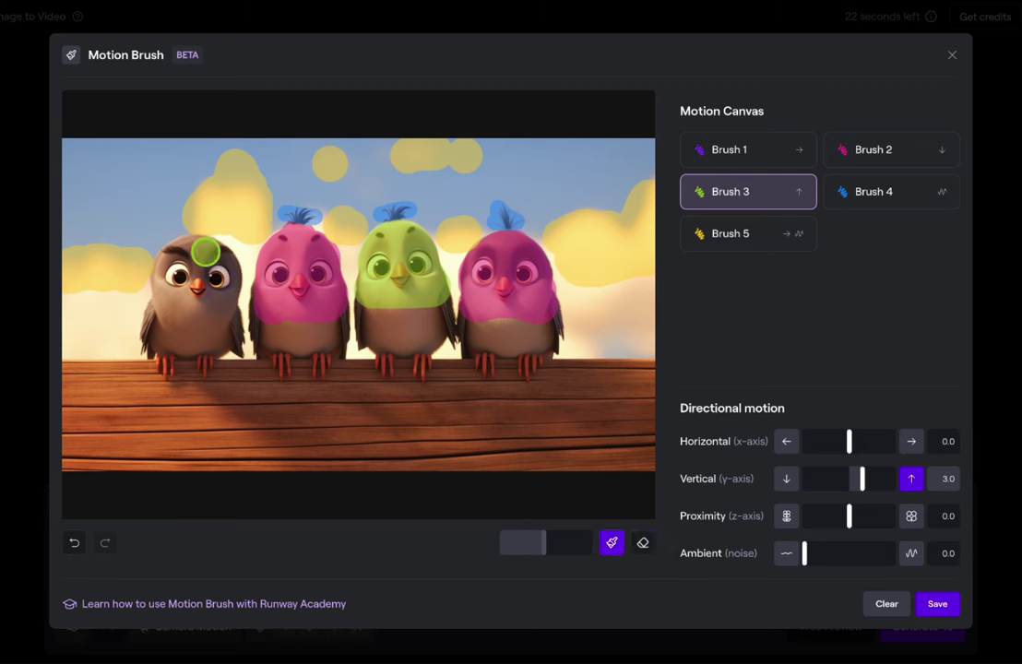
{"action": "mouse_move", "coordinate": [234, 277]}
{"action": "left_mouse_down"}
{"action": "mouse_move", "coordinate": [201, 245]}
{"action": "mouse_move", "coordinate": [175, 253]}
{"action": "mouse_move", "coordinate": [163, 281]}
{"action": "mouse_move", "coordinate": [190, 280]}
{"action": "mouse_move", "coordinate": [203, 265]}
{"action": "mouse_move", "coordinate": [229, 285]}
{"action": "mouse_move", "coordinate": [180, 258]}
{"action": "mouse_move", "coordinate": [197, 233]}
{"action": "mouse_move", "coordinate": [177, 226]}
{"action": "left_mouse_up"}
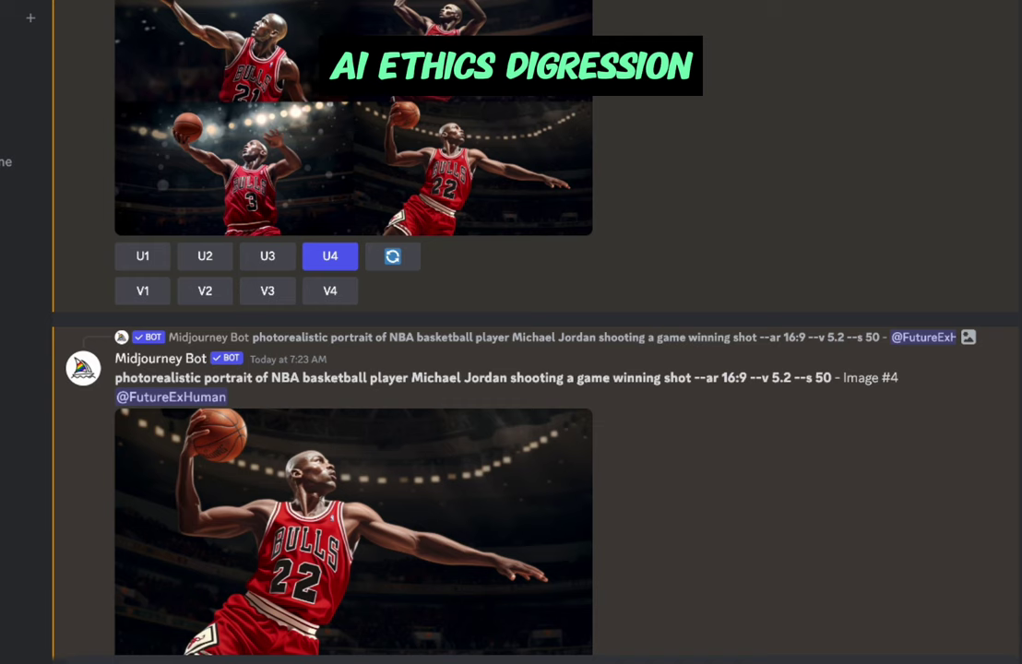
Mask the basketball player's outstretched empty arm with Brush 1 and set its vertical motion to -3.0
{"action": "left_click", "coordinate": [442, 123]}
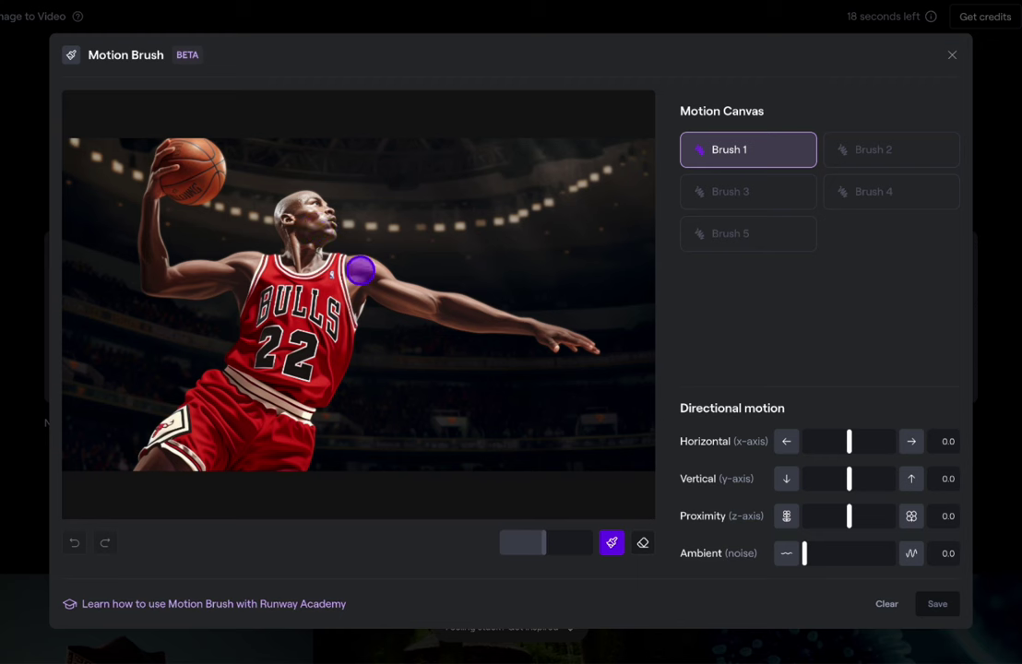
{"action": "mouse_move", "coordinate": [359, 268]}
{"action": "left_mouse_down"}
{"action": "mouse_move", "coordinate": [578, 337]}
{"action": "mouse_move", "coordinate": [360, 268]}
{"action": "left_mouse_up"}
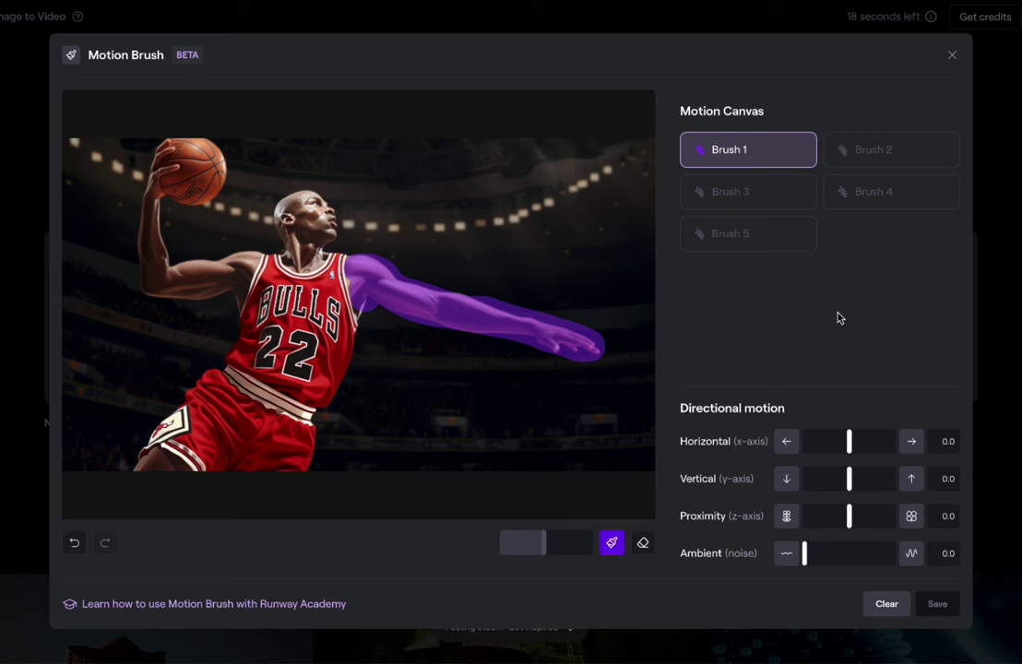
{"action": "left_click", "coordinate": [787, 481]}
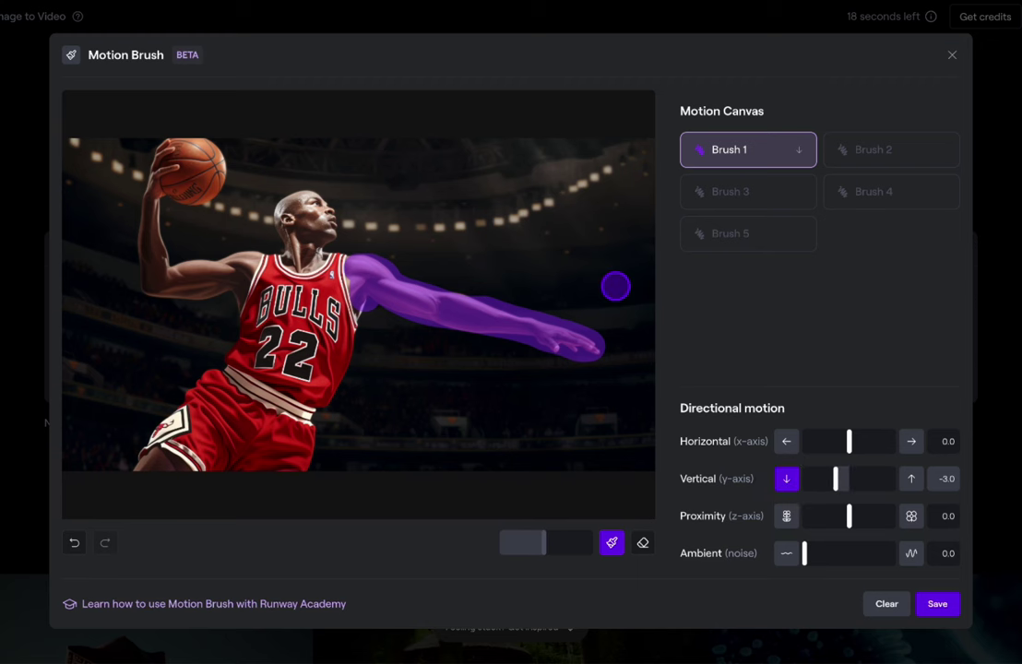
Mask the player's raised arm and the basketball with Brush 2 and set its vertical motion to 2.5
{"action": "left_click", "coordinate": [863, 152]}
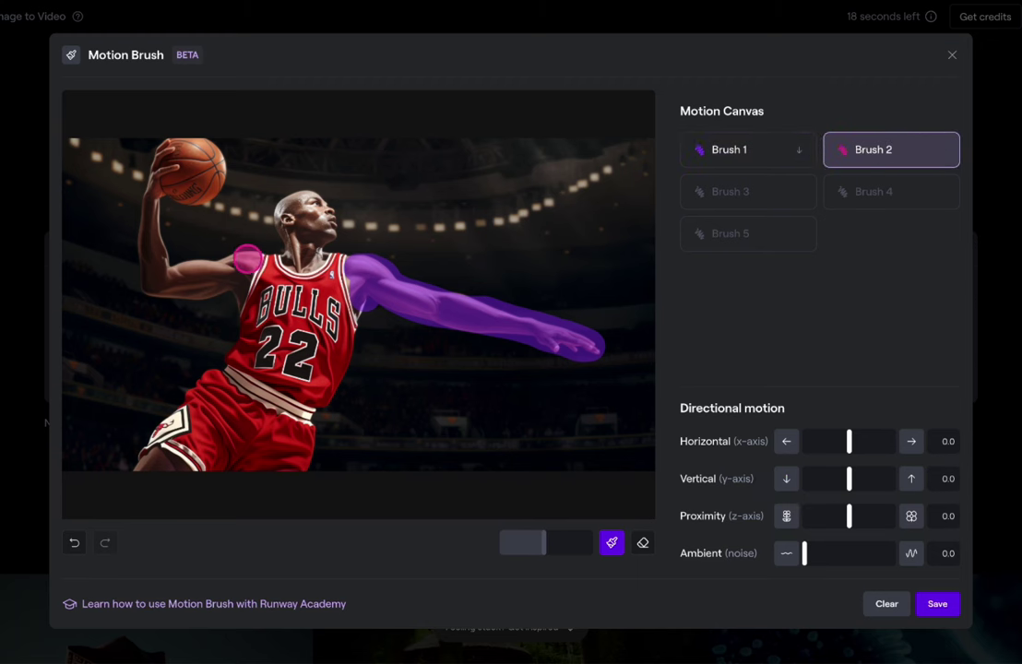
{"action": "mouse_move", "coordinate": [212, 225]}
{"action": "left_mouse_down"}
{"action": "mouse_move", "coordinate": [134, 148]}
{"action": "mouse_move", "coordinate": [143, 226]}
{"action": "left_mouse_up"}
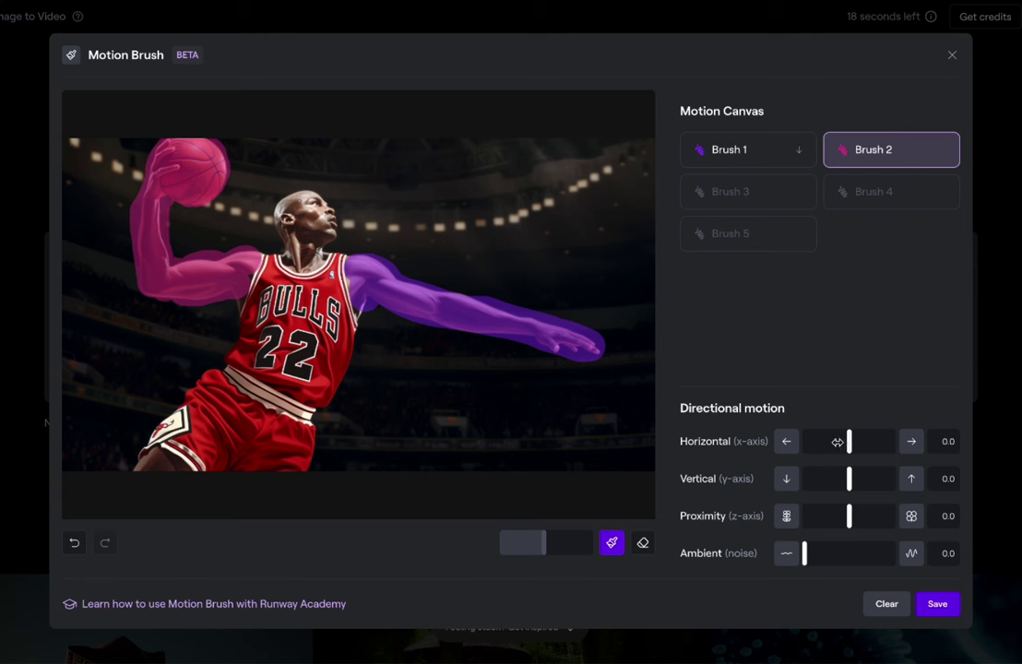
{"action": "left_click", "coordinate": [911, 479]}
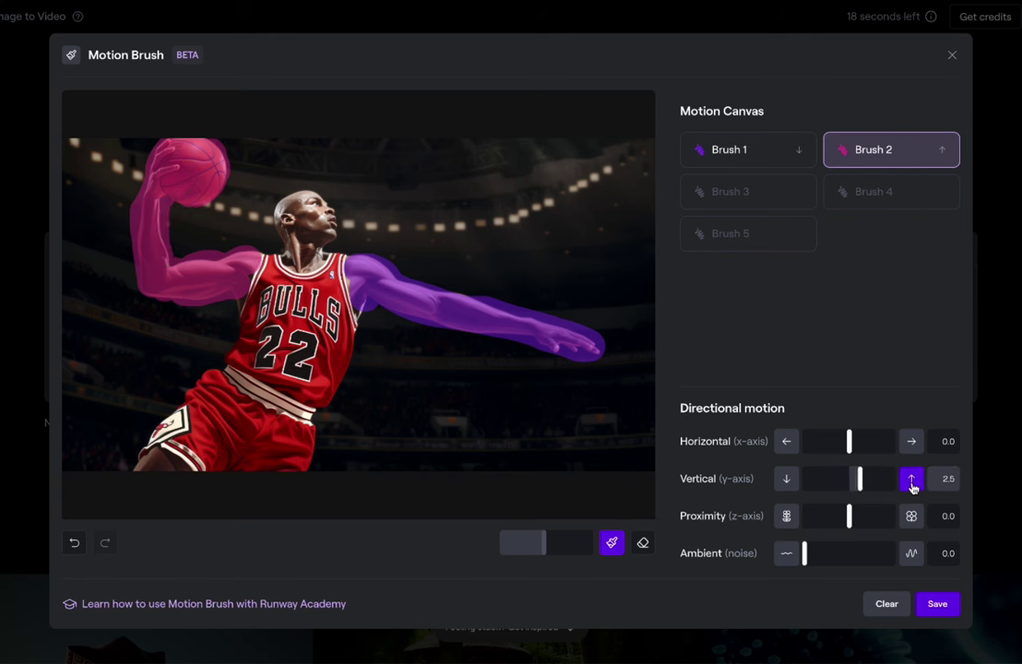